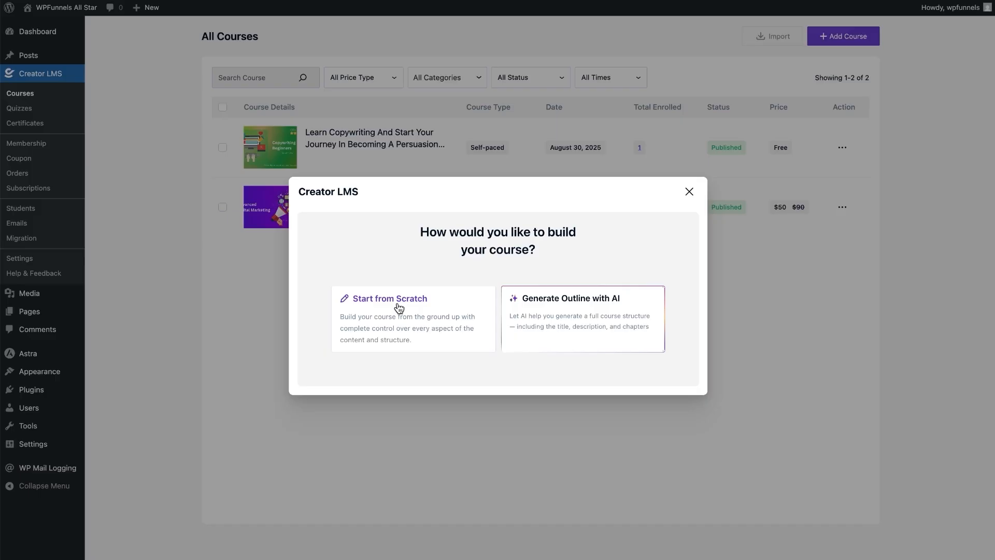
- Choose to build the new course from scratch
click(387, 305)
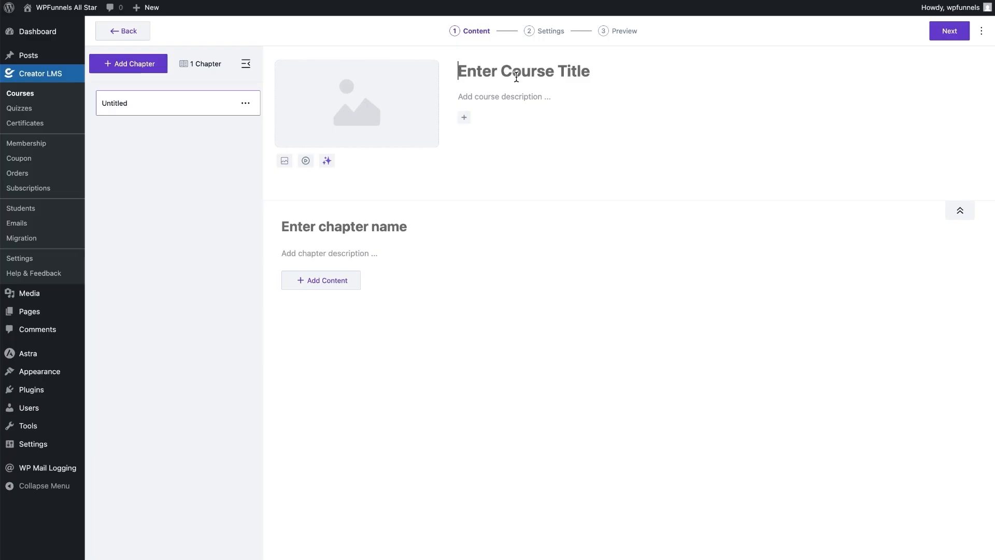
- Title the course ADVANCED DIGITAL MARKETING with description 'Learn all about digital marketing from beginners to expert'
text(ADVANCED DIGITAL MARKETING)
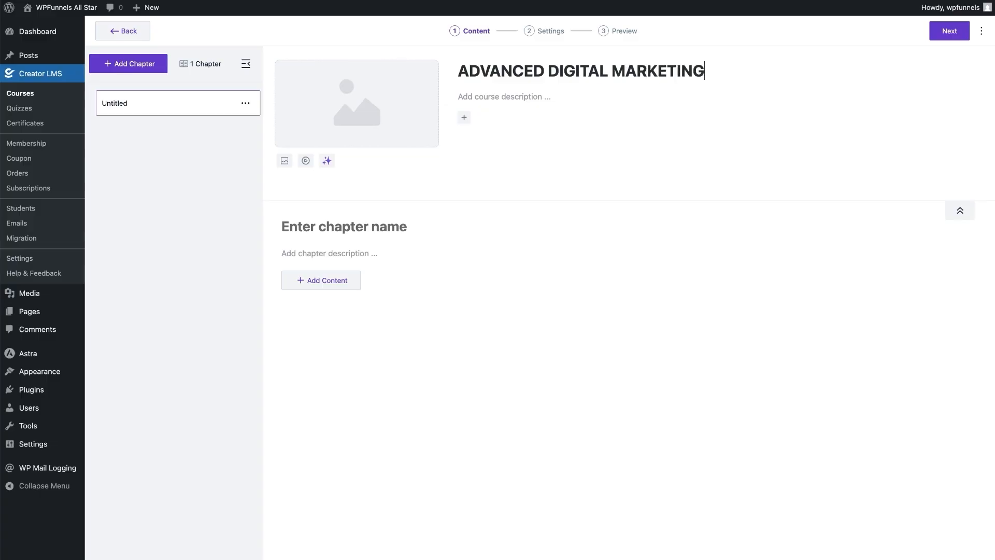
click(516, 95)
text(Learn all about digital marketing from beginners to expert.)
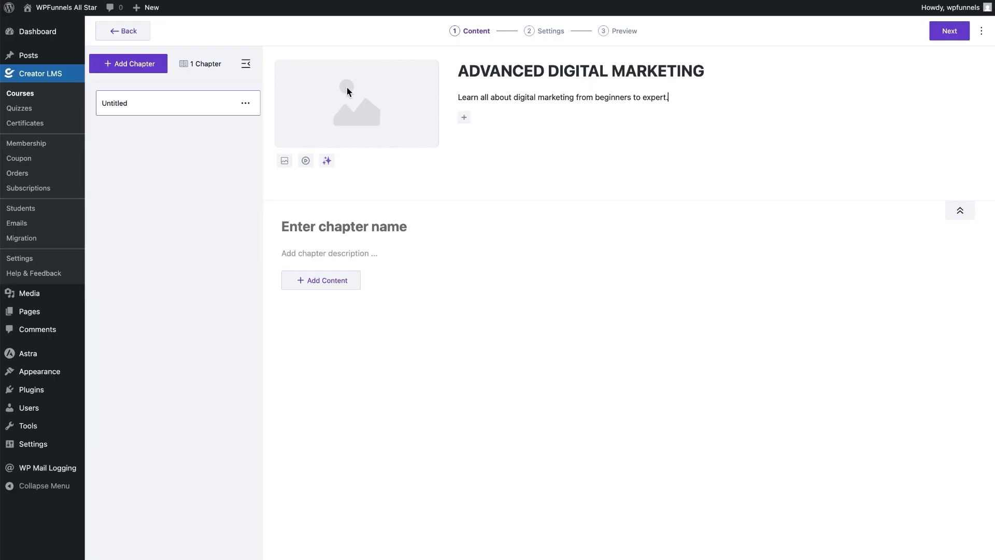
- Set the Advanced Digital Marketing image from the Media Library as the course thumbnail
click(285, 161)
click(96, 50)
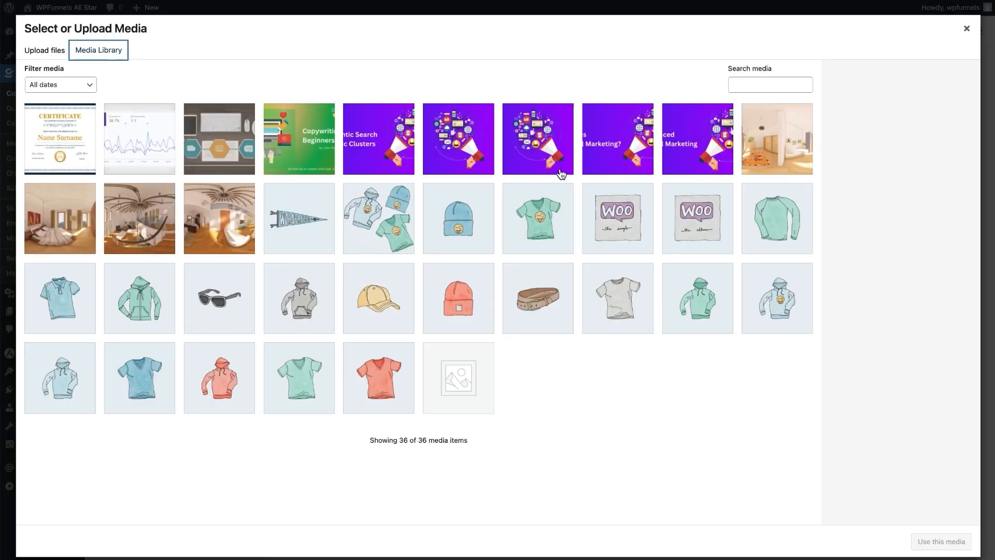
click(716, 160)
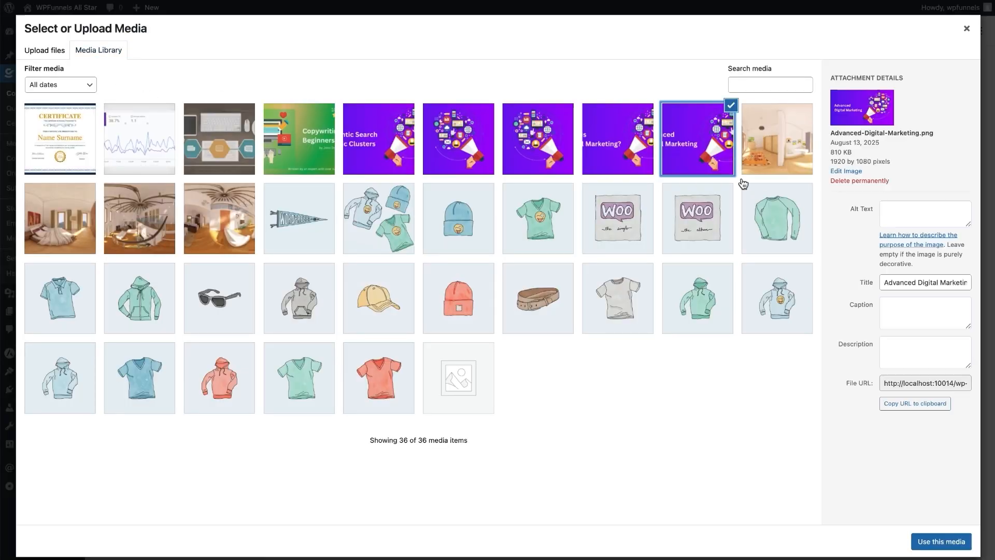
click(956, 541)
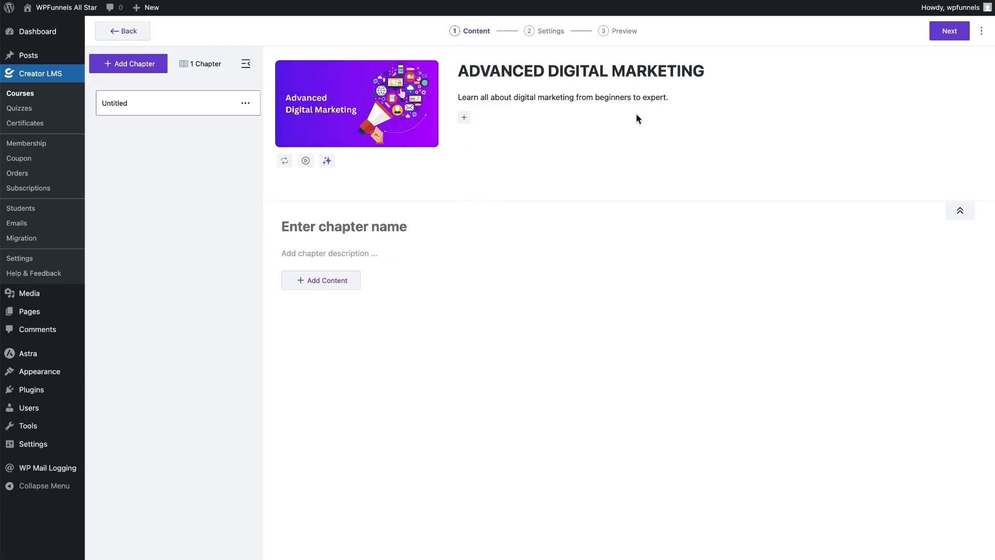
click(957, 212)
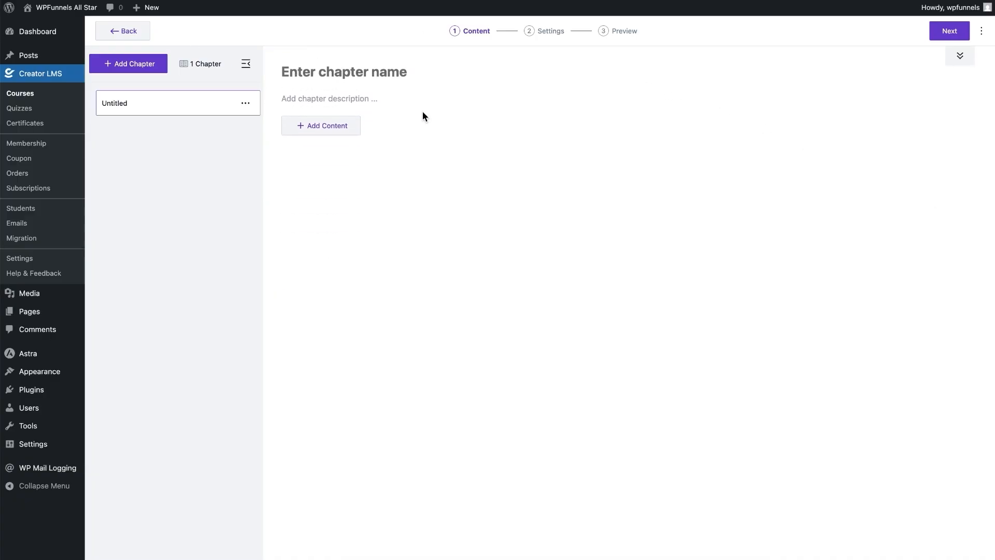
- Name the first chapter SEO 101, described 'Learn all the basics about SEO', and open Add Content
click(334, 72)
text(SEO 101)
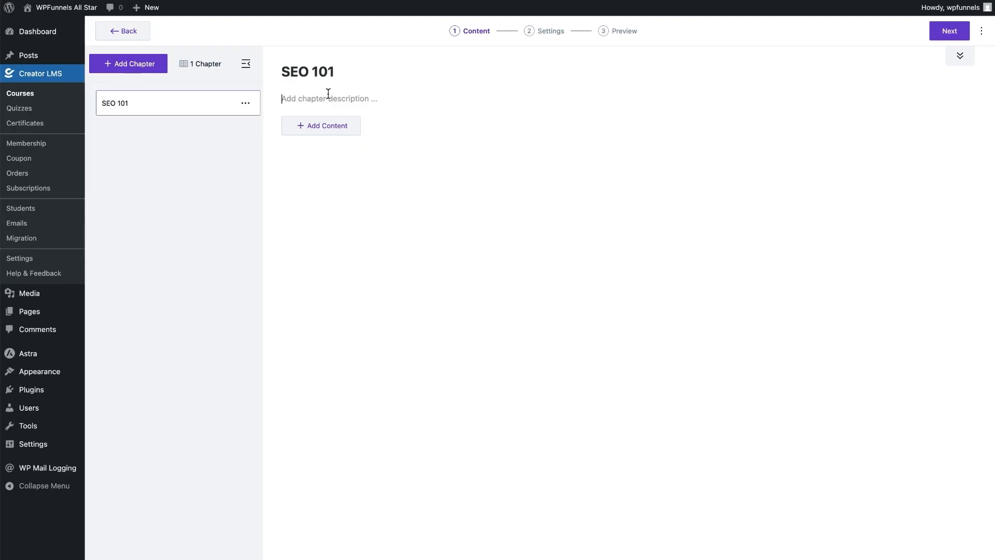
text(Learn all the basics about SEO.)
click(299, 129)
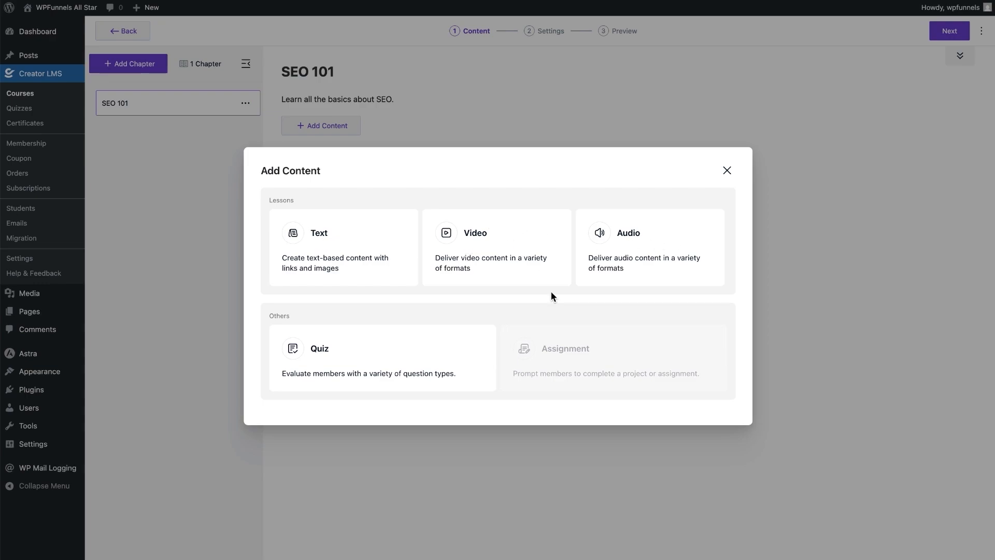
- Create a video lesson with Student-Engagements.mp4 attached from the media library instead of a URL
click(479, 237)
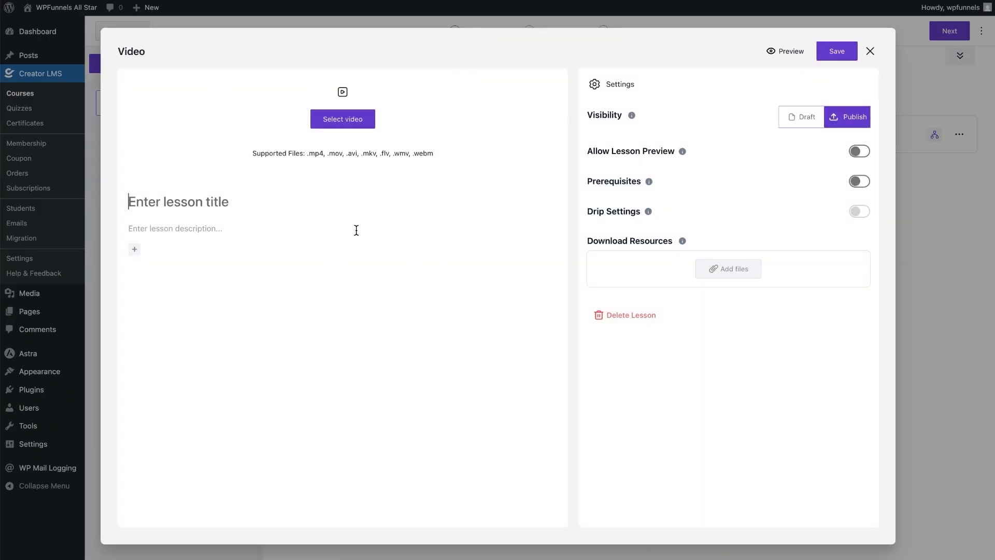
click(347, 127)
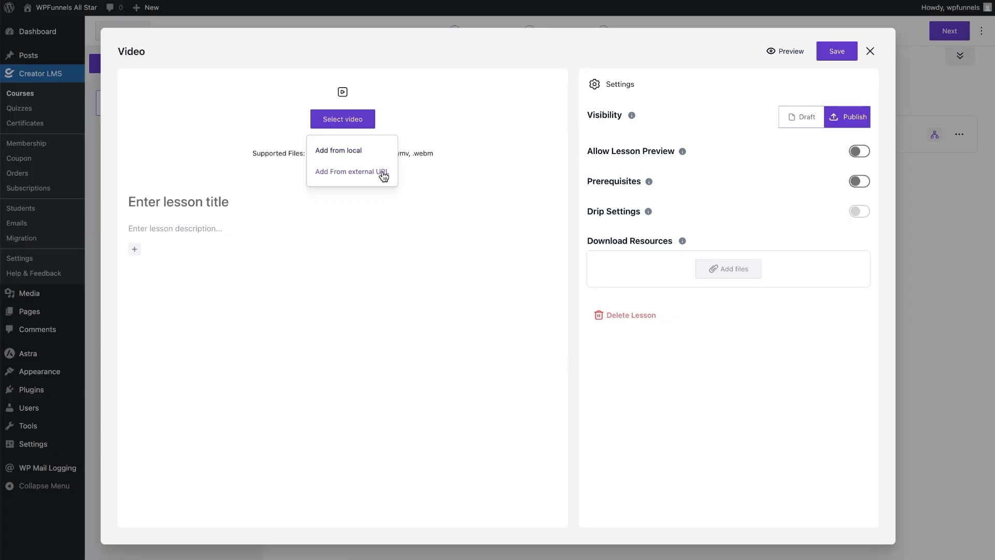
click(348, 176)
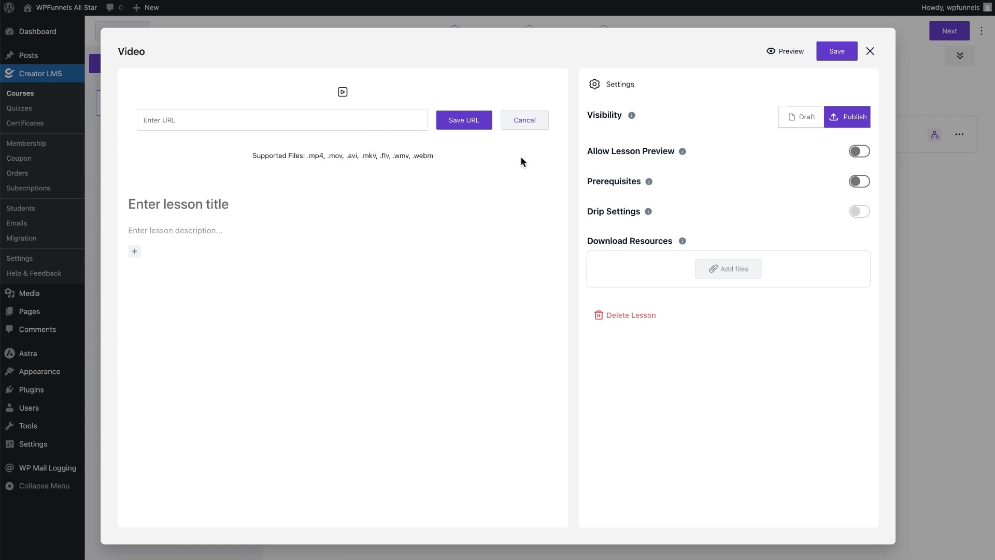
click(528, 125)
click(369, 122)
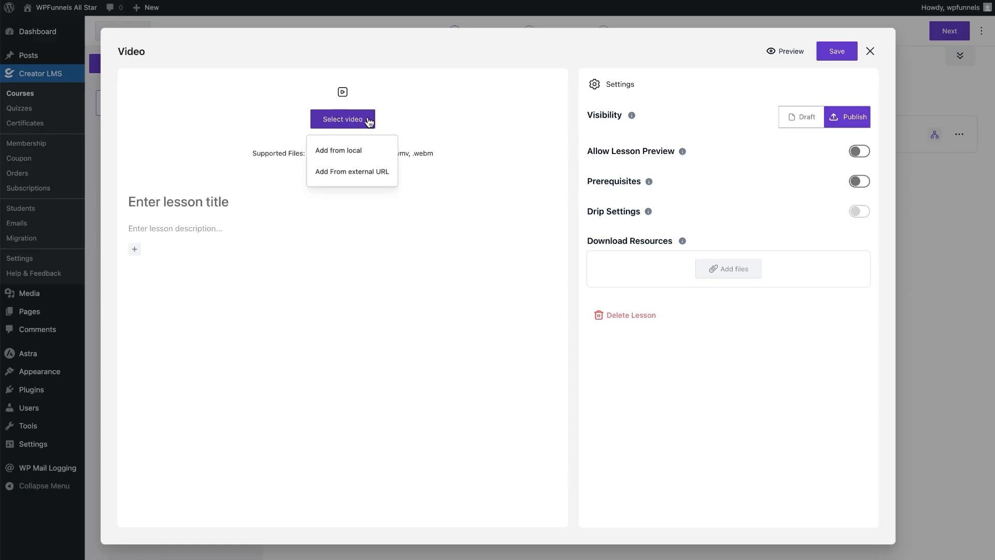
click(346, 150)
click(91, 50)
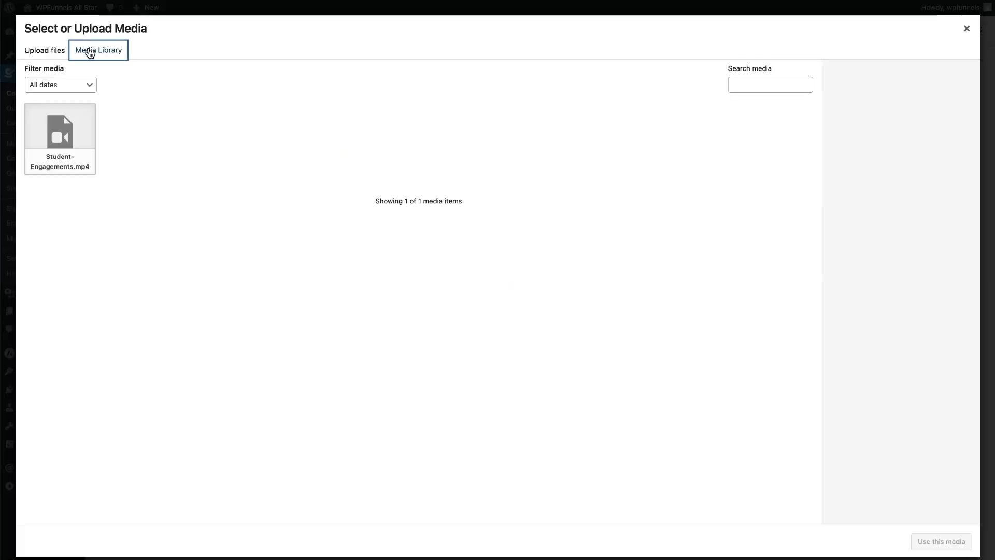
click(57, 143)
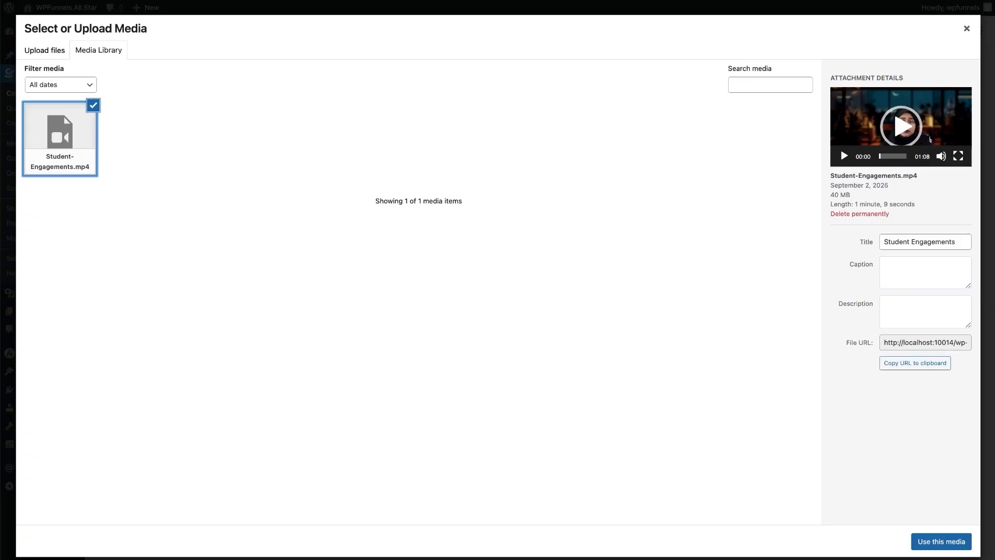
click(915, 539)
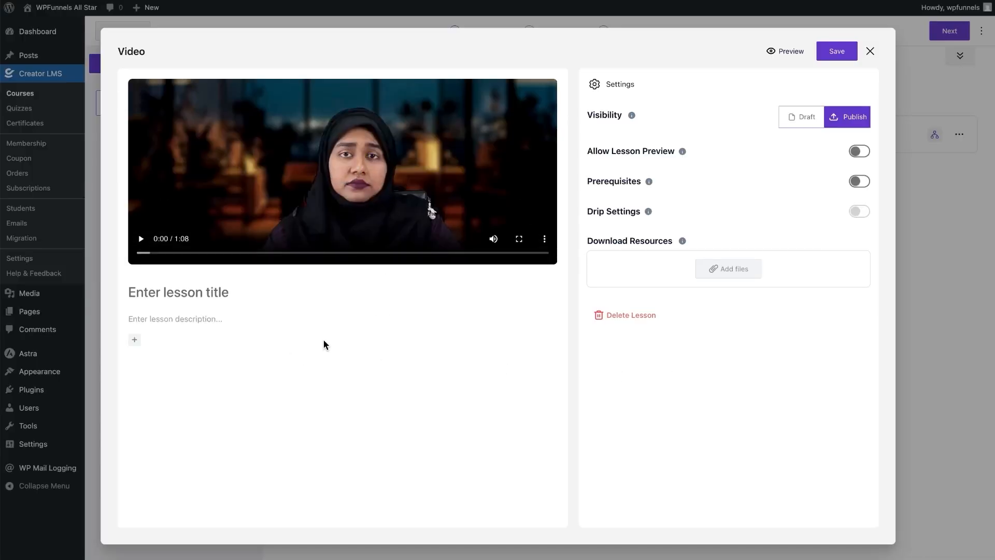
- Title the video lesson 'Fundamentals of SEO' and browse the description's block types
click(162, 293)
text(Fundamentals of SEO)
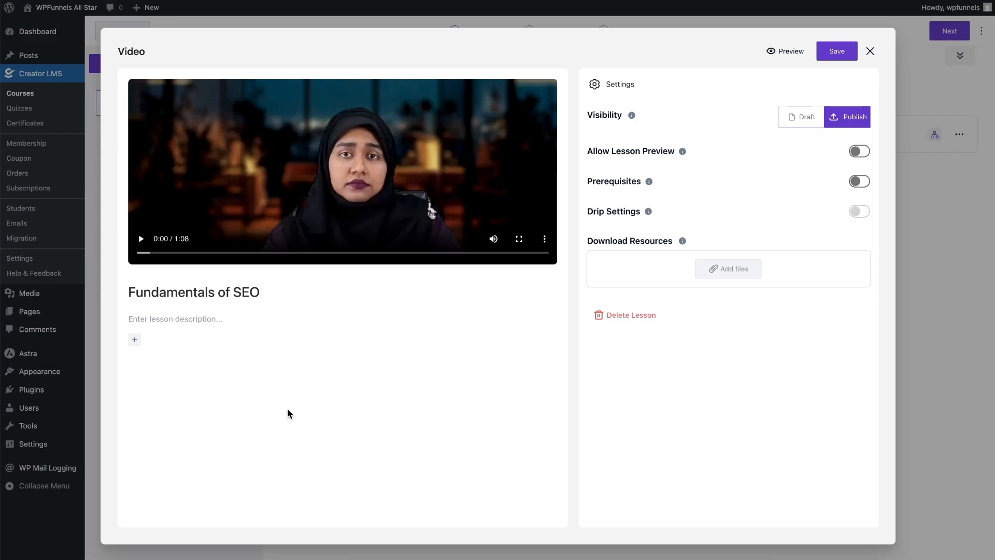
mouse_move(370, 137)
click(134, 340)
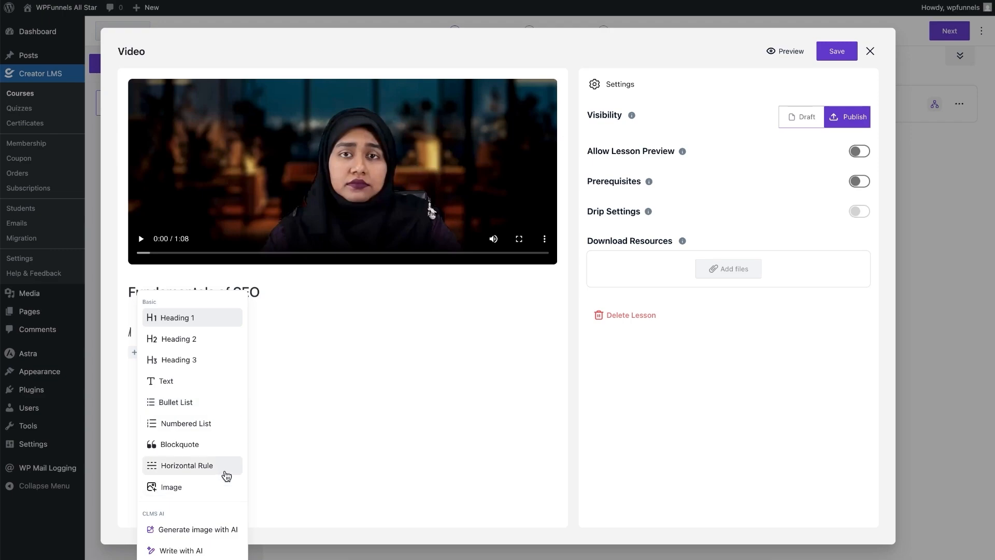
click(284, 328)
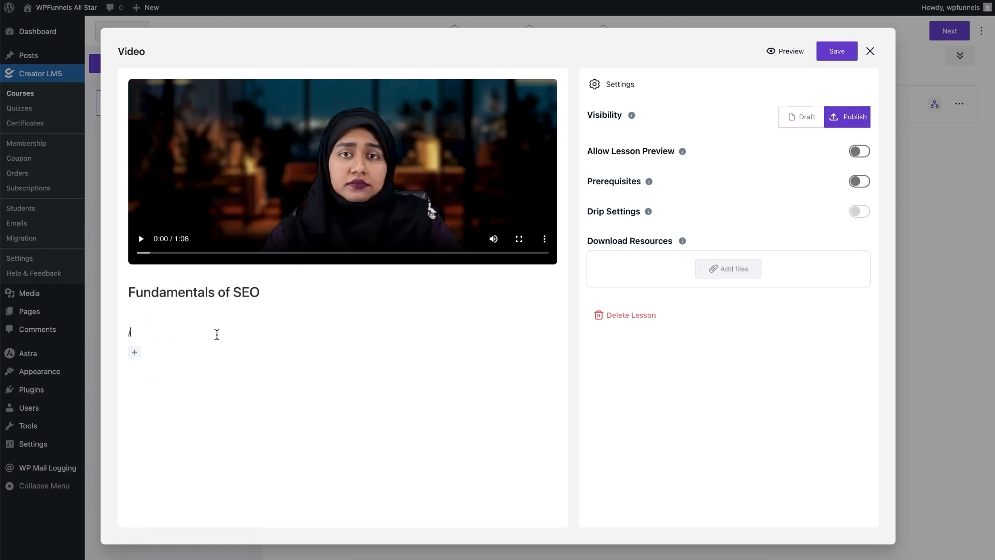
- Add a text block describing the lesson as 'These are the basics about SEO.'
key(BackSpace)
text(/)
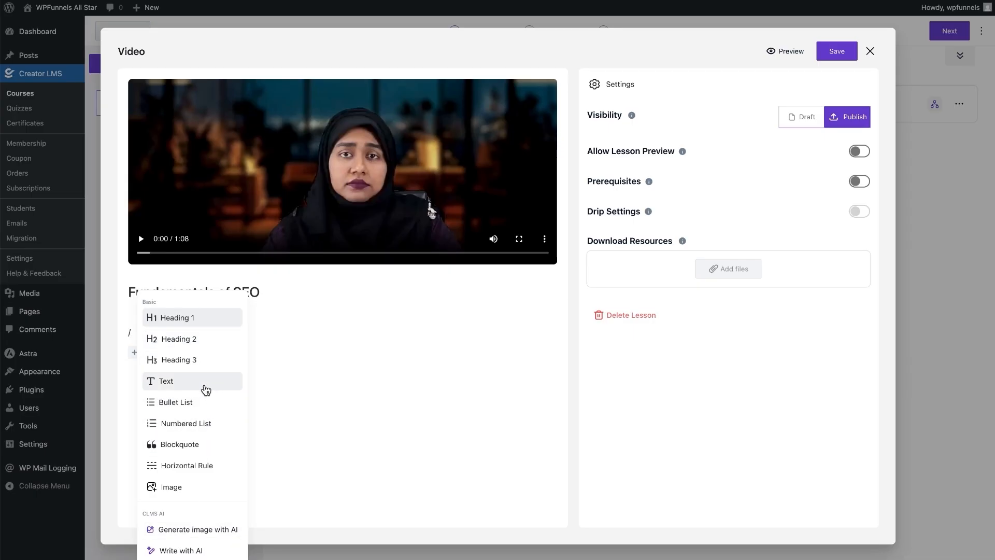
click(206, 390)
click(181, 326)
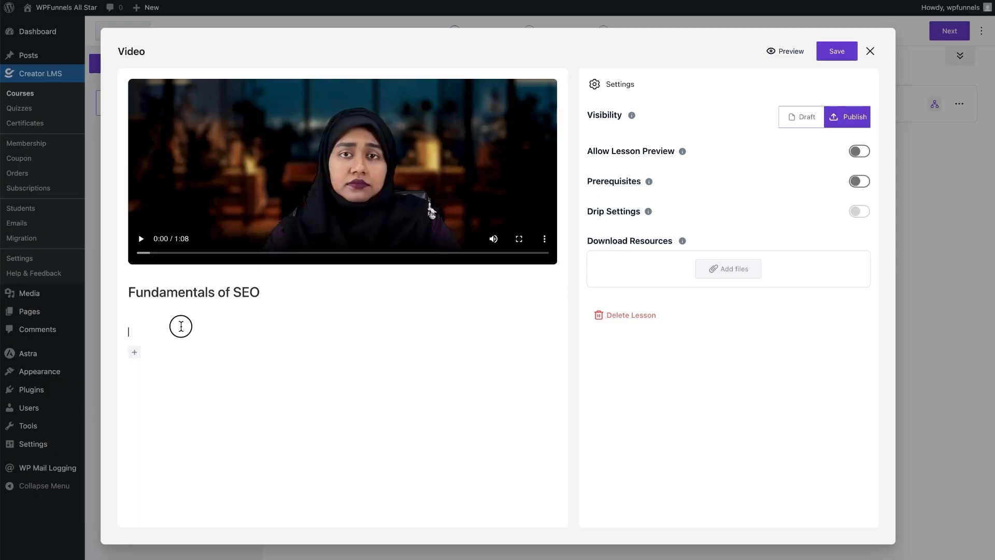
text(These are the basics about SEO.)
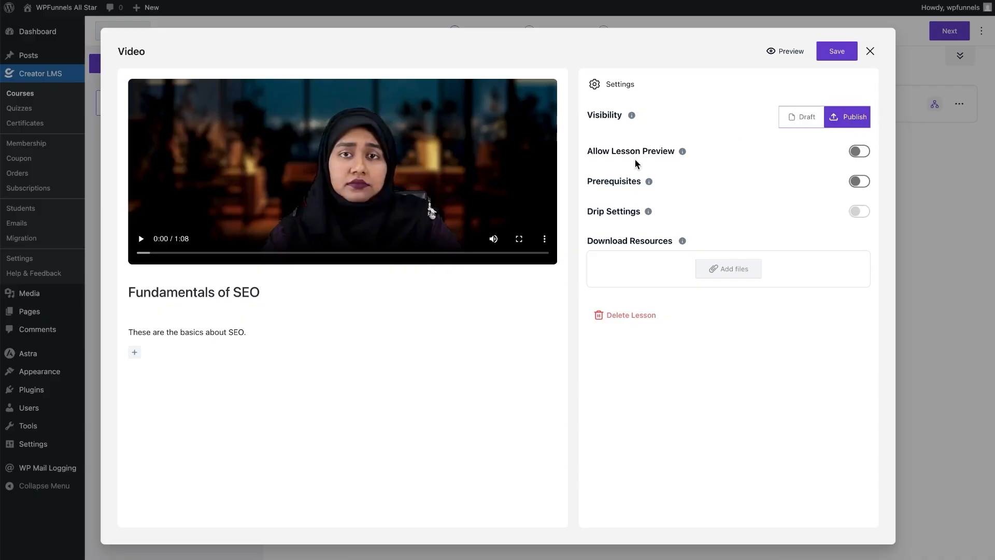
- Allow lesson preview and save the Fundamentals of SEO lesson
click(861, 151)
mouse_move(344, 222)
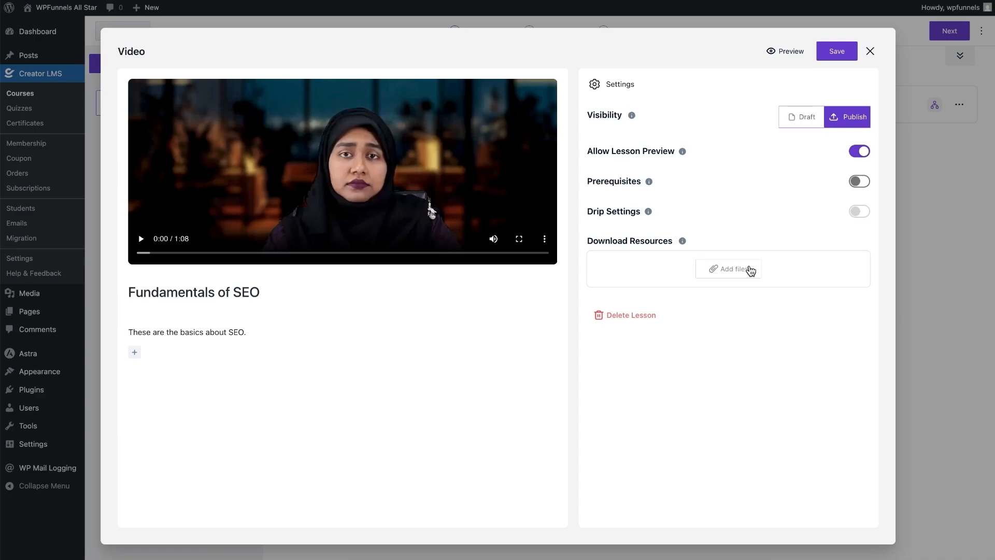
click(840, 53)
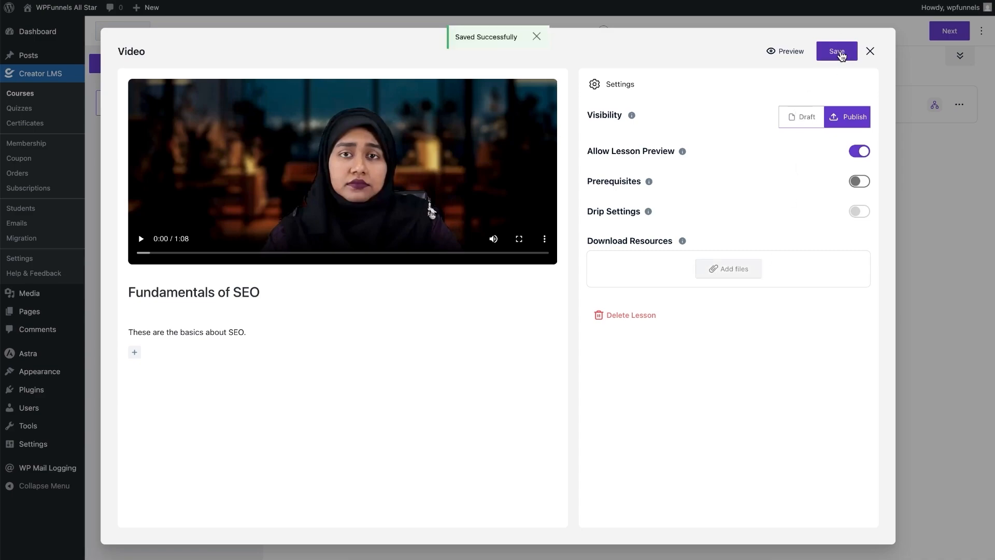
- Add a quiz titled 'Fundamentals Of SEO' to the SEO 101 chapter
click(870, 51)
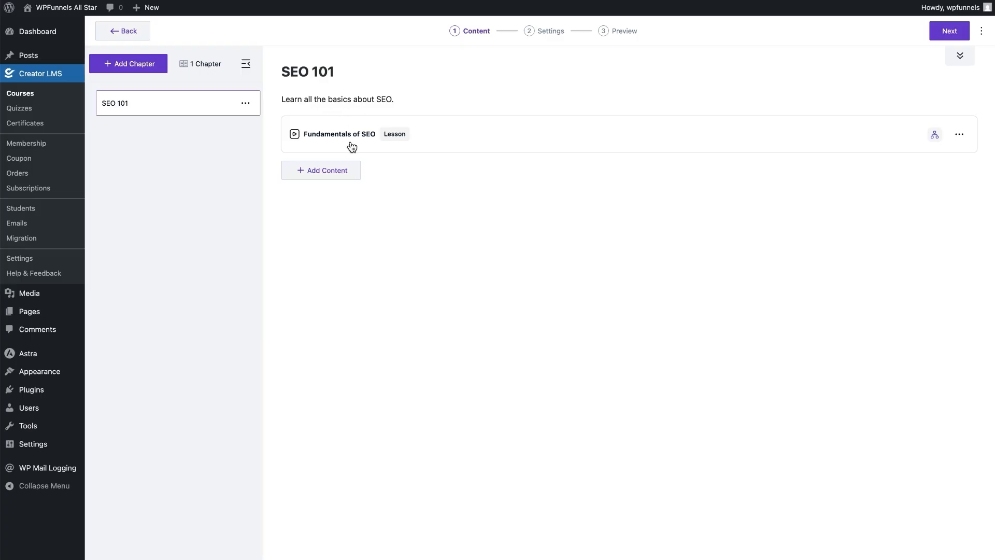
click(305, 170)
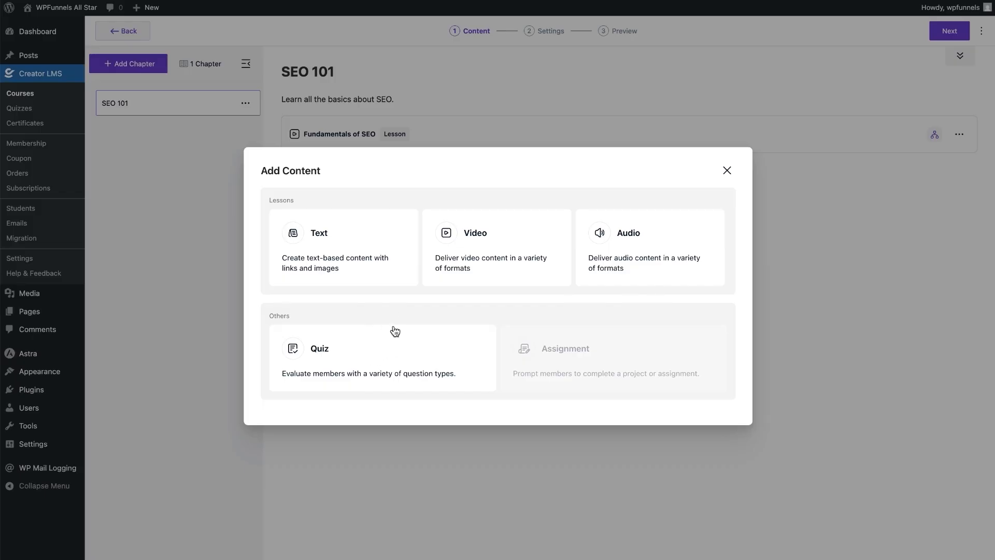
click(344, 358)
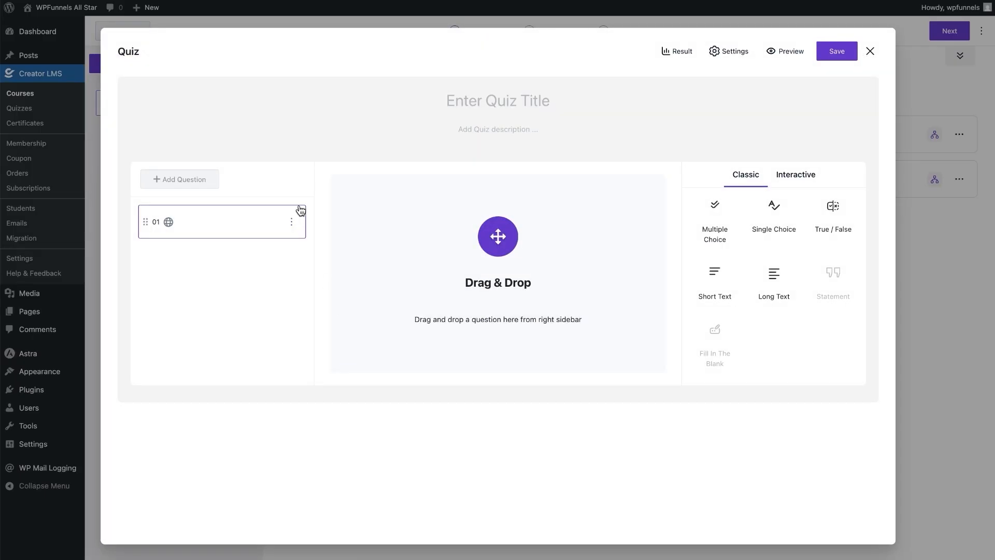
click(480, 101)
text(Fundamentals Of SEO)
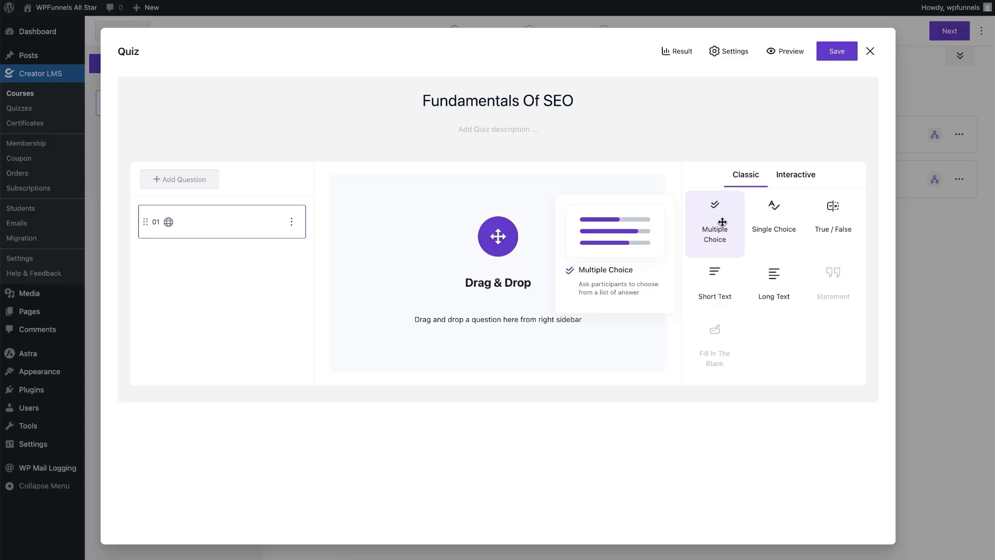
- Add a True/False question 'SEO is for bloggers only' with False correct, scored 5
drag(826, 218, 440, 249)
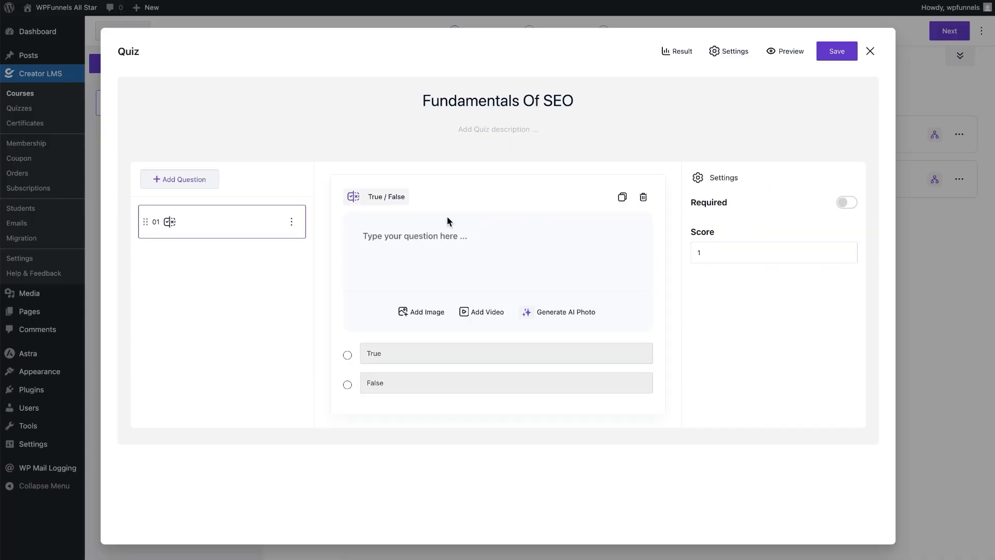
click(437, 239)
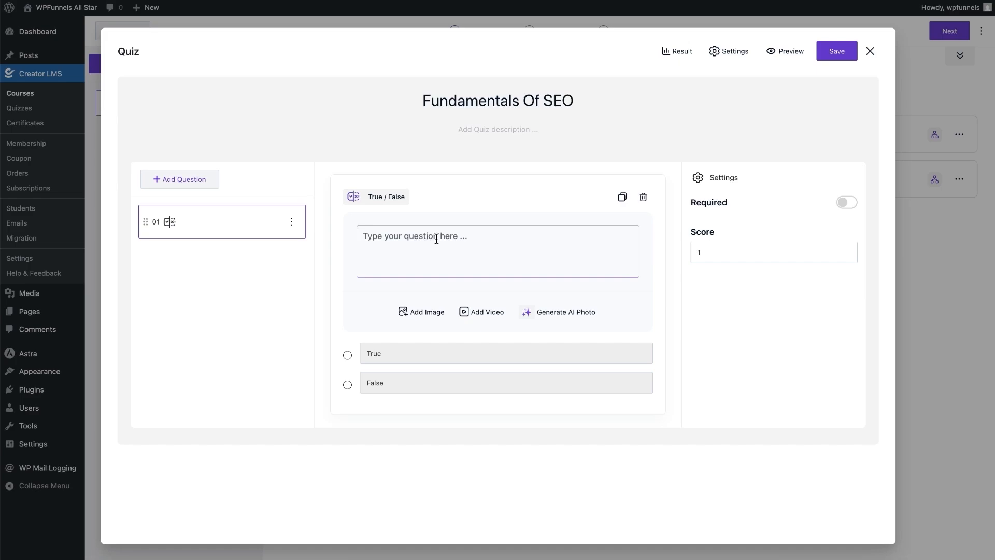
text(SEO is for bloggers only.)
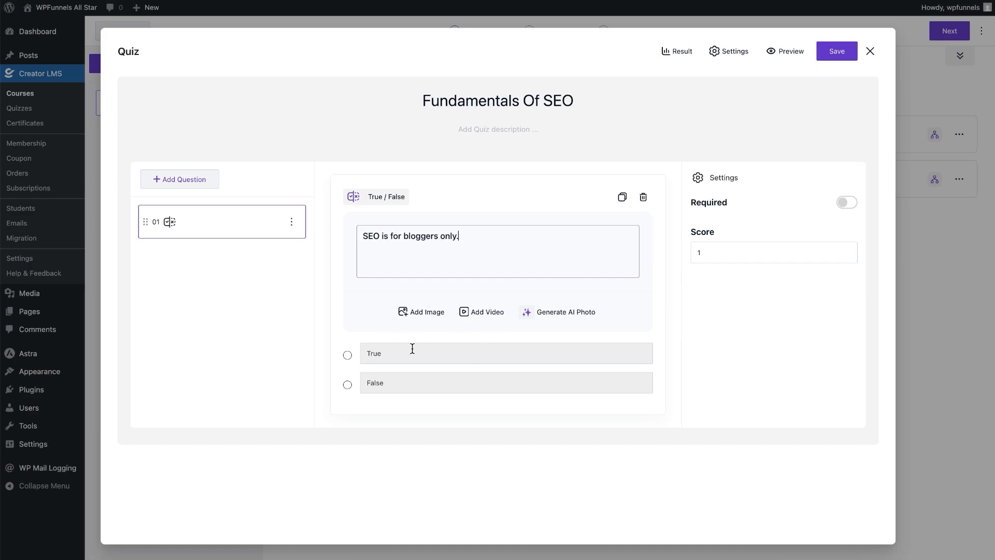
click(348, 386)
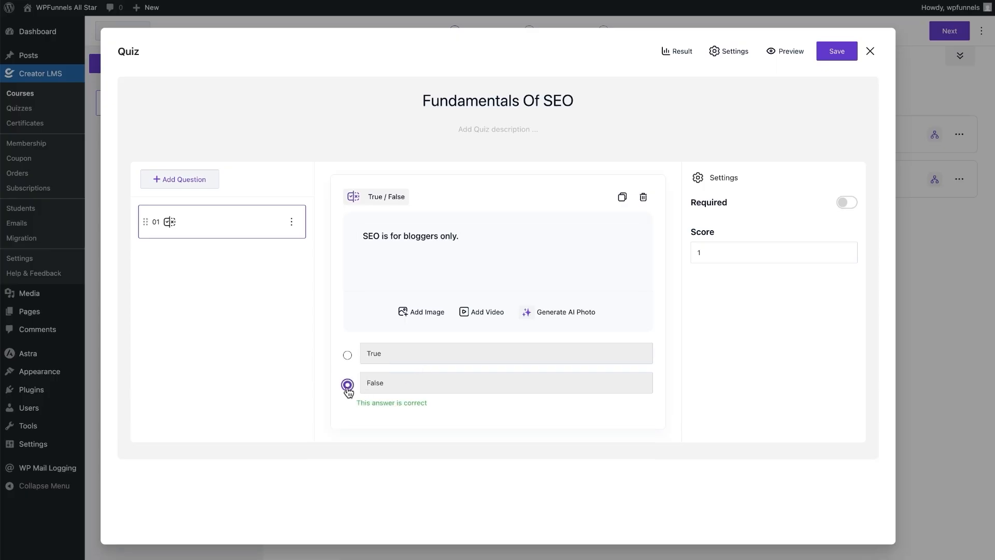
click(722, 251)
drag(729, 252, 670, 251)
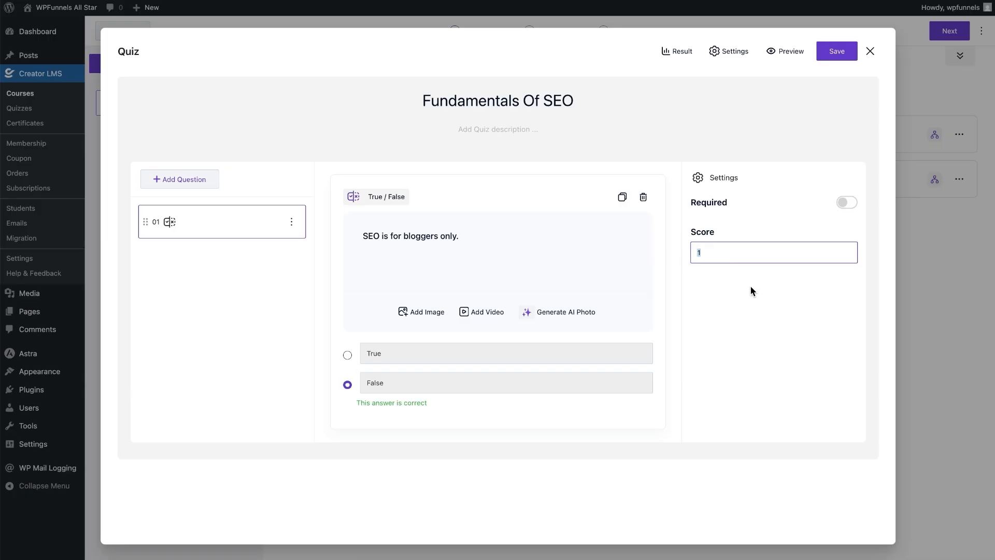
text(5)
click(708, 312)
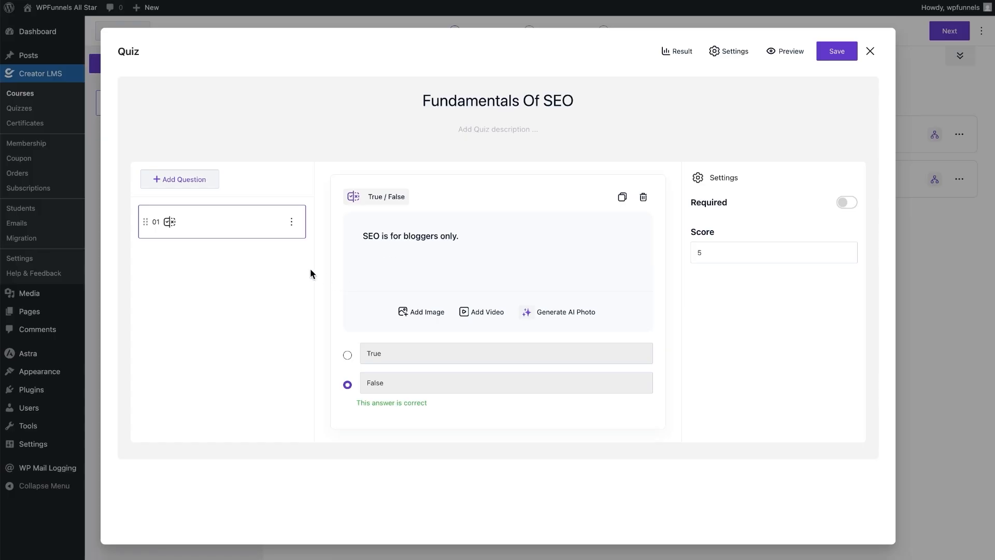
- Add a 5-point Long Text question 'Explain in your own words, what is Technical SEO', then save and close
click(185, 182)
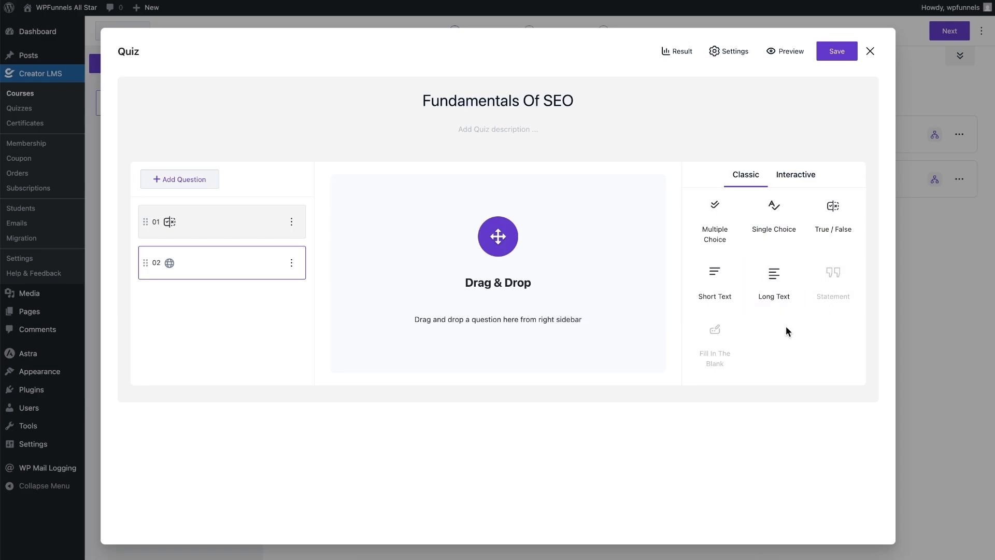
drag(774, 285, 415, 270)
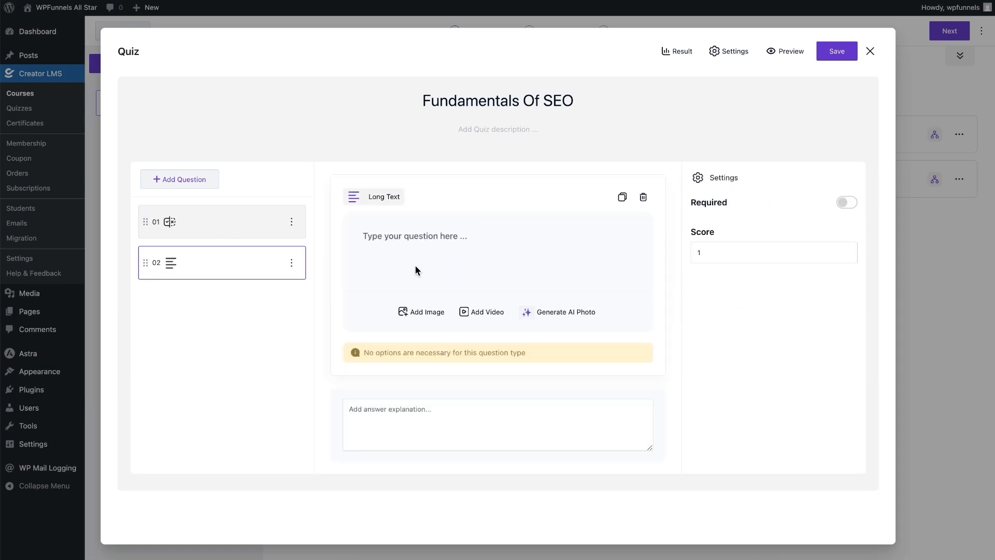
click(439, 257)
text(Explain in your own)
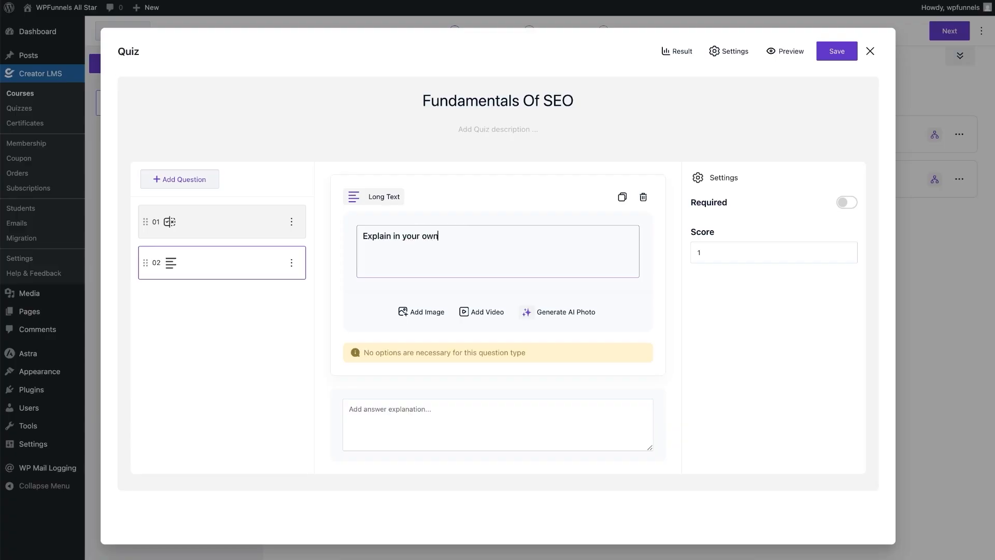
text( words, what is Technical SEO?)
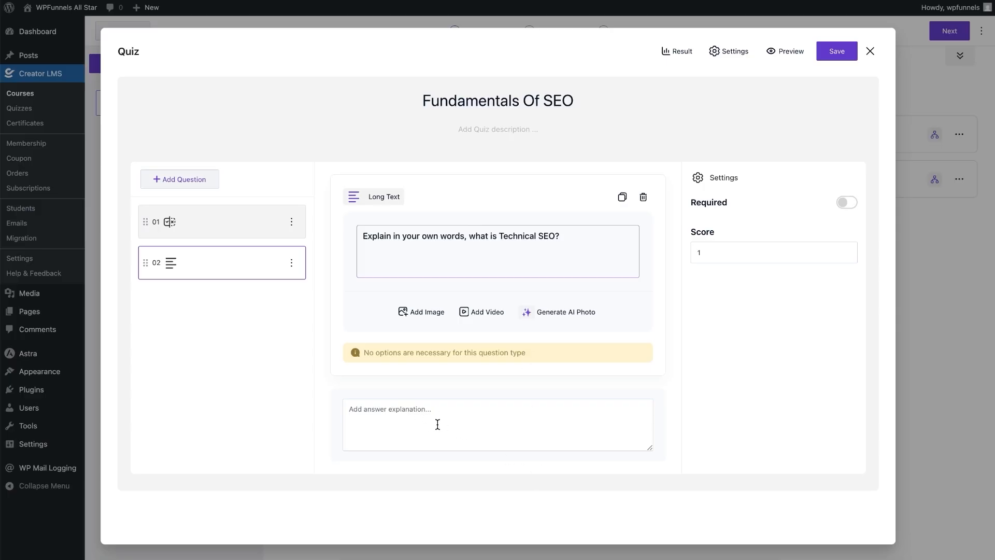
click(393, 414)
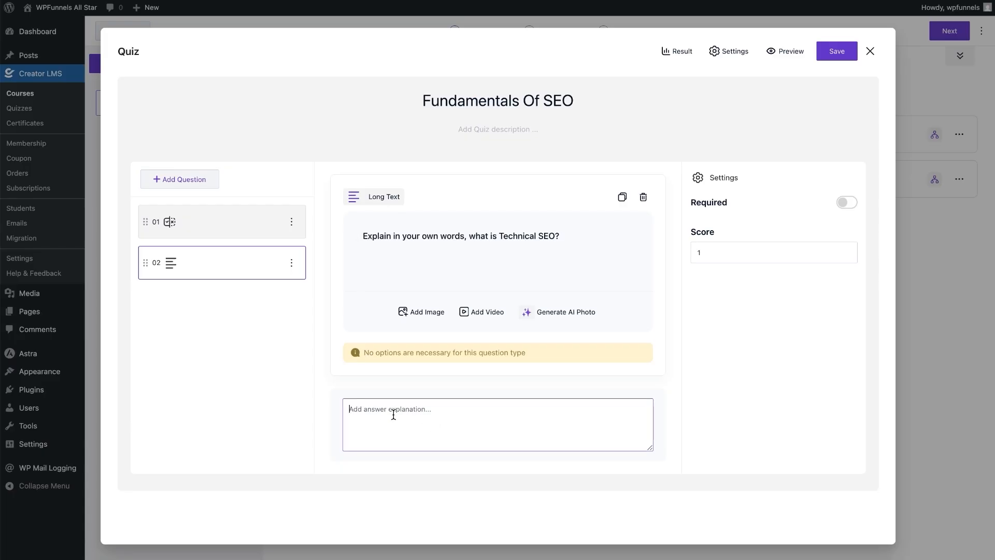
double_click(727, 253)
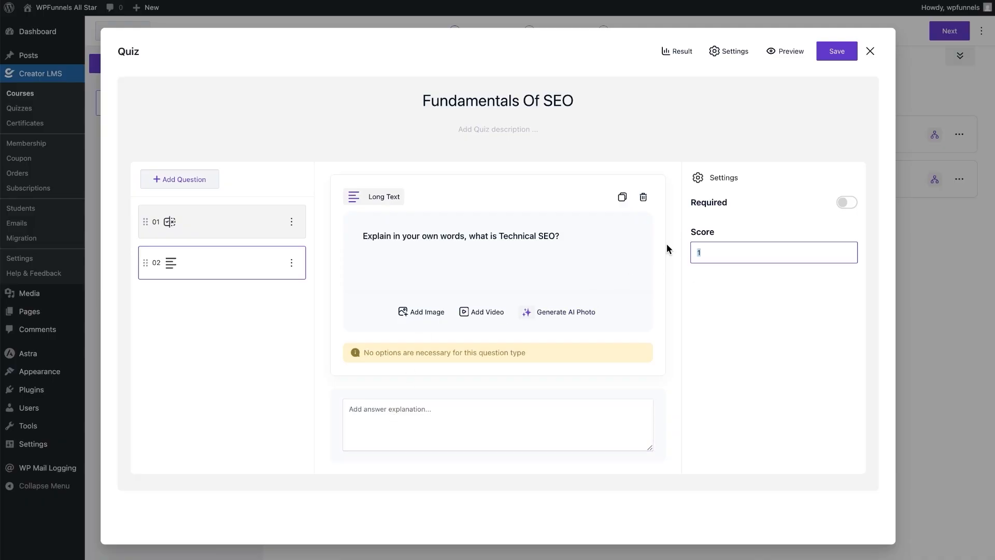
text(5)
click(756, 298)
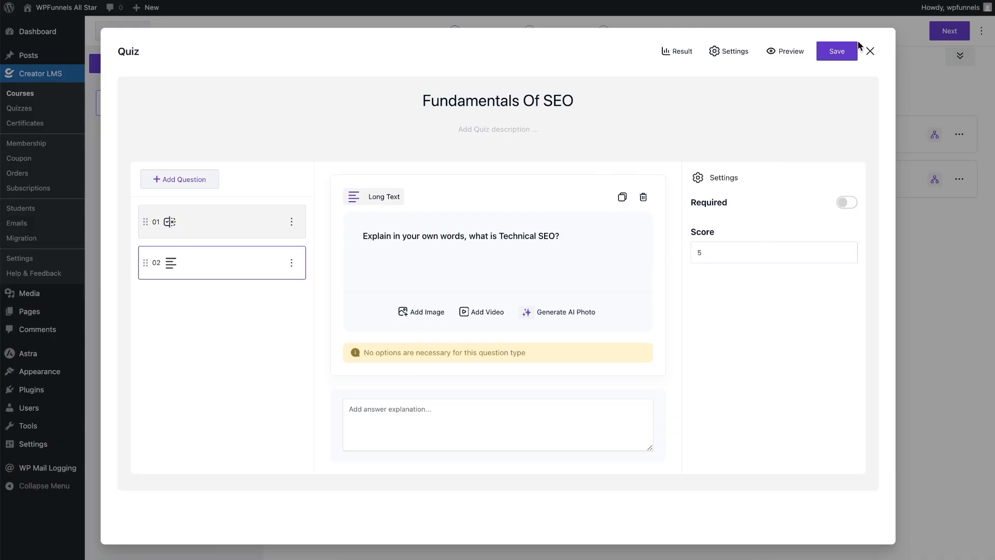
click(838, 51)
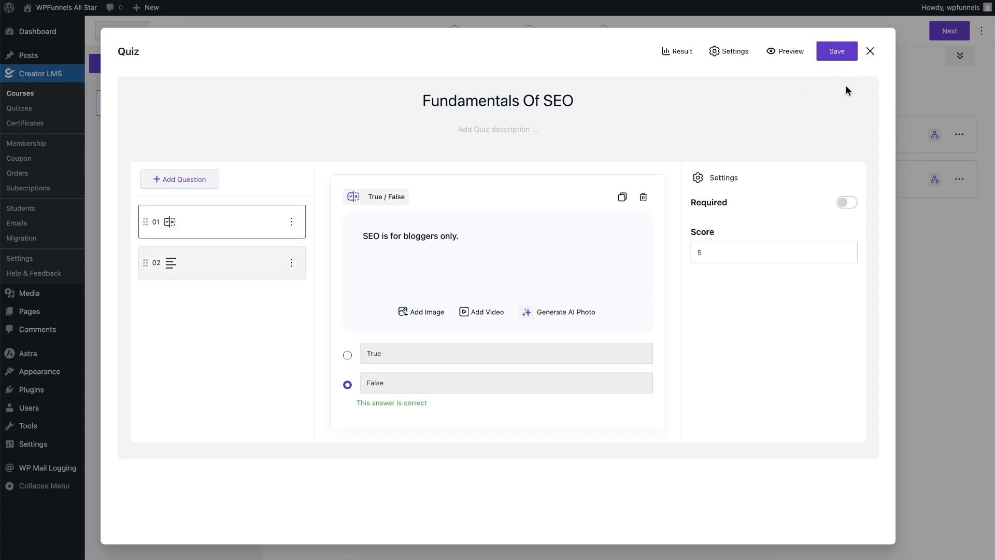
click(869, 53)
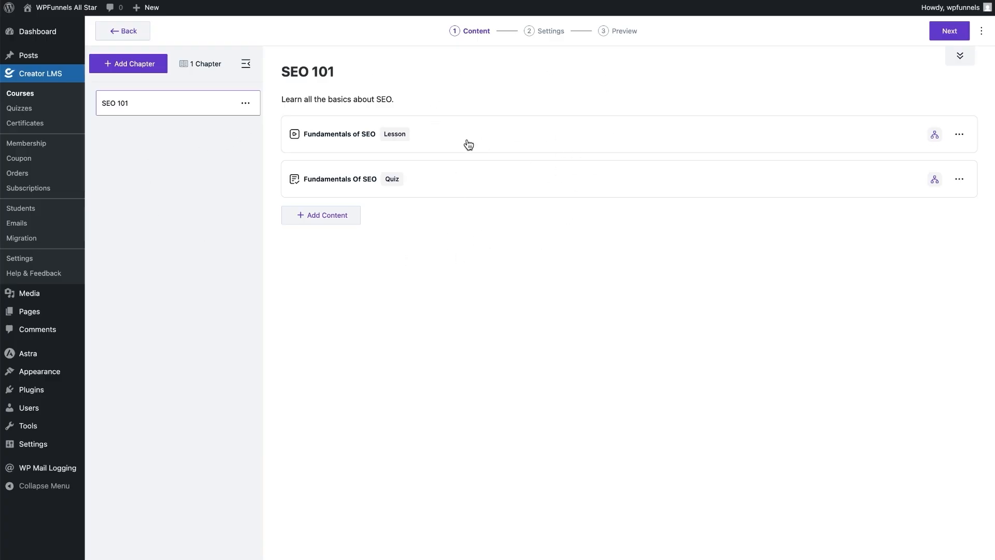
- Delete the added untitled chapter, leaving only SEO 101, and proceed to Settings
click(114, 63)
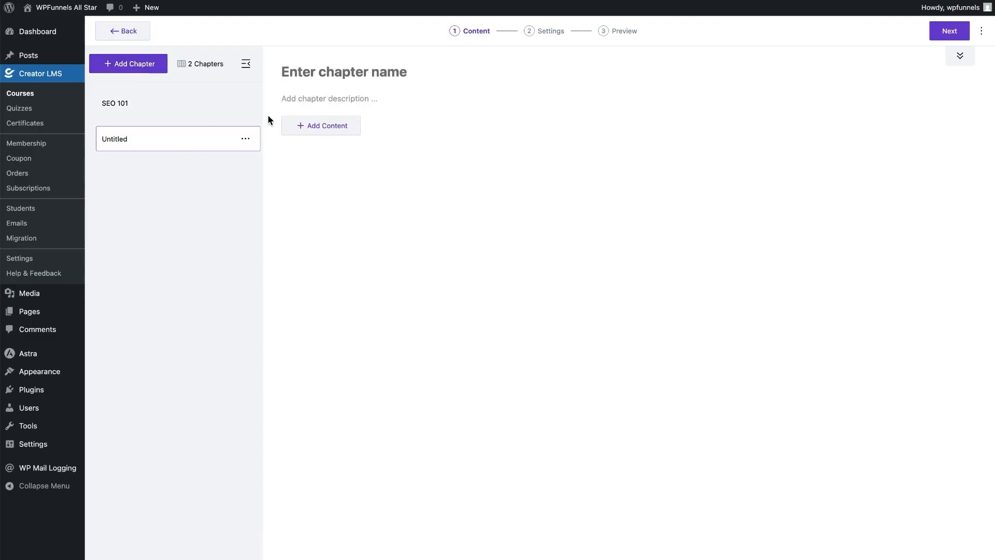
click(245, 138)
click(289, 178)
click(543, 310)
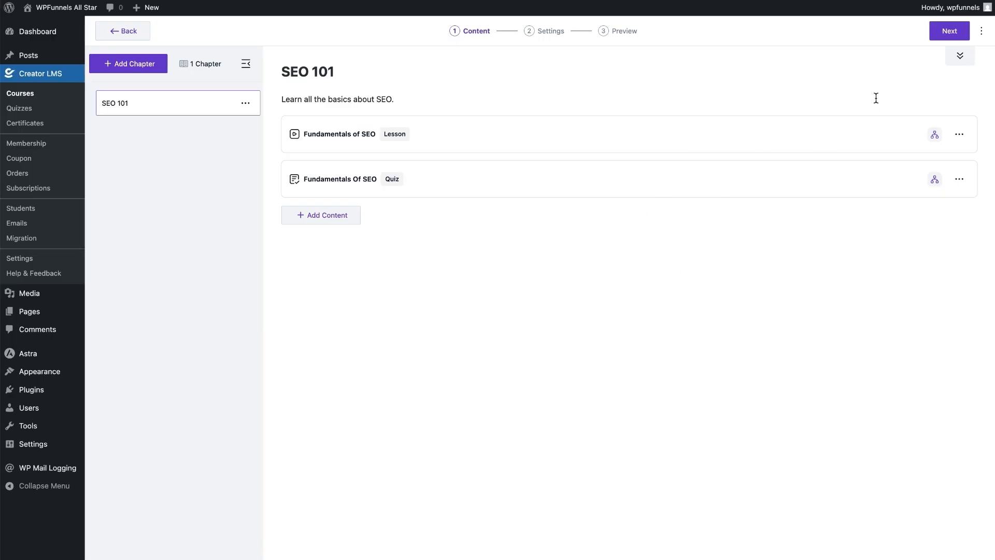
click(939, 39)
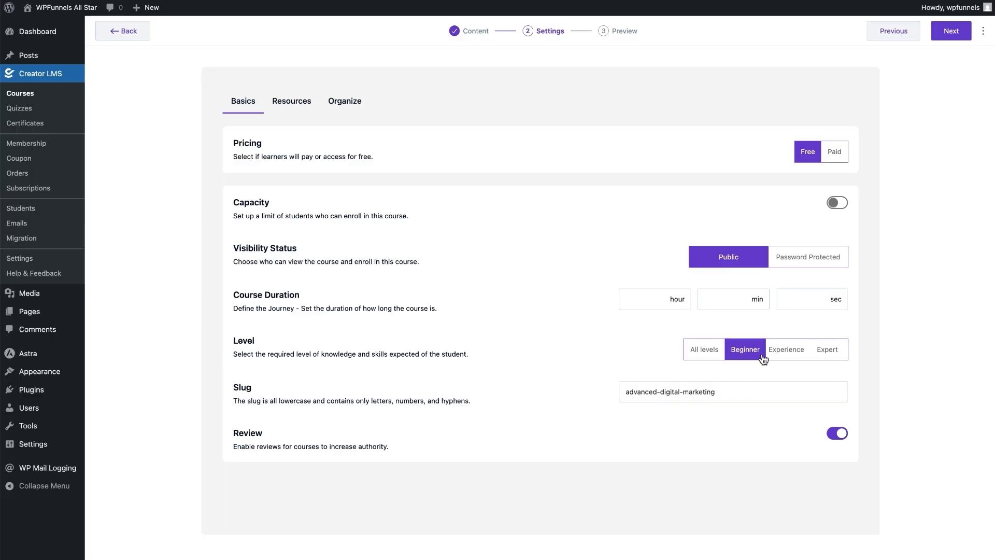
- Set the course Level to All levels, then switch to the Resources settings tab
click(701, 350)
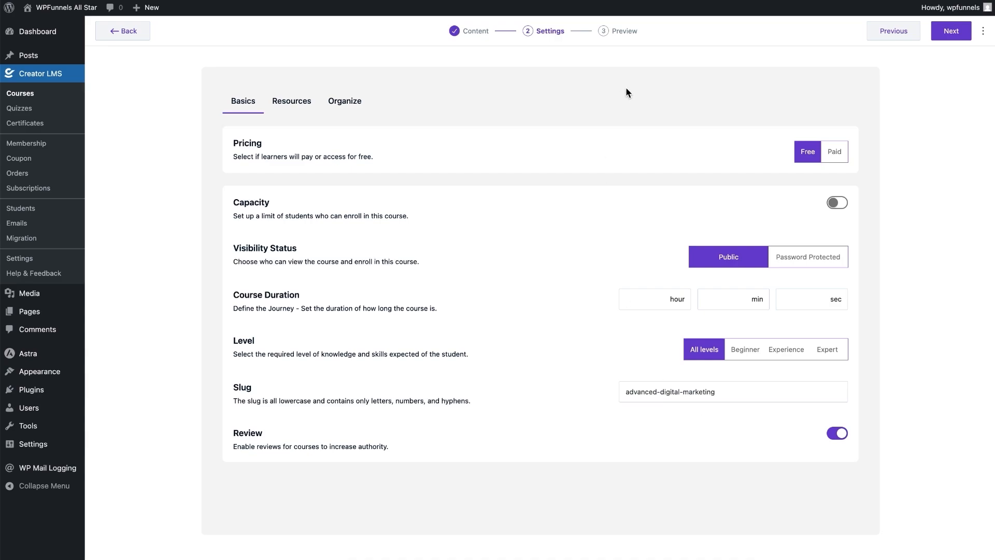
click(293, 102)
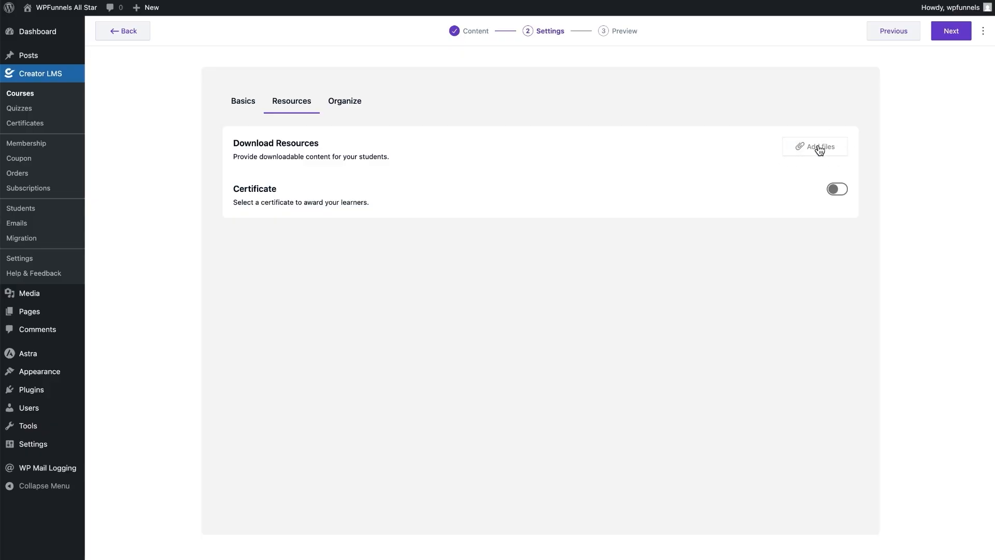
- Turn on the course certificate using the gold-framed template and save it
click(832, 189)
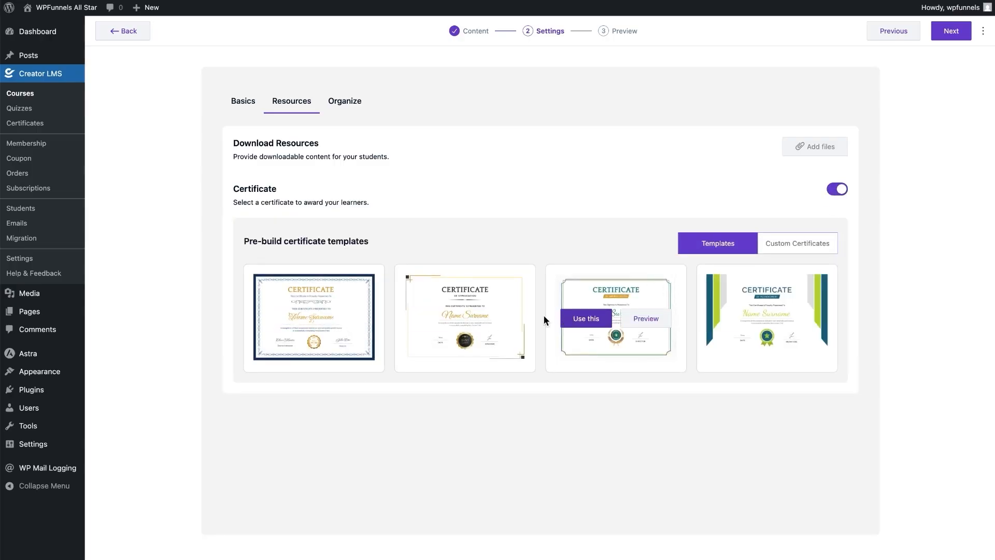
click(436, 318)
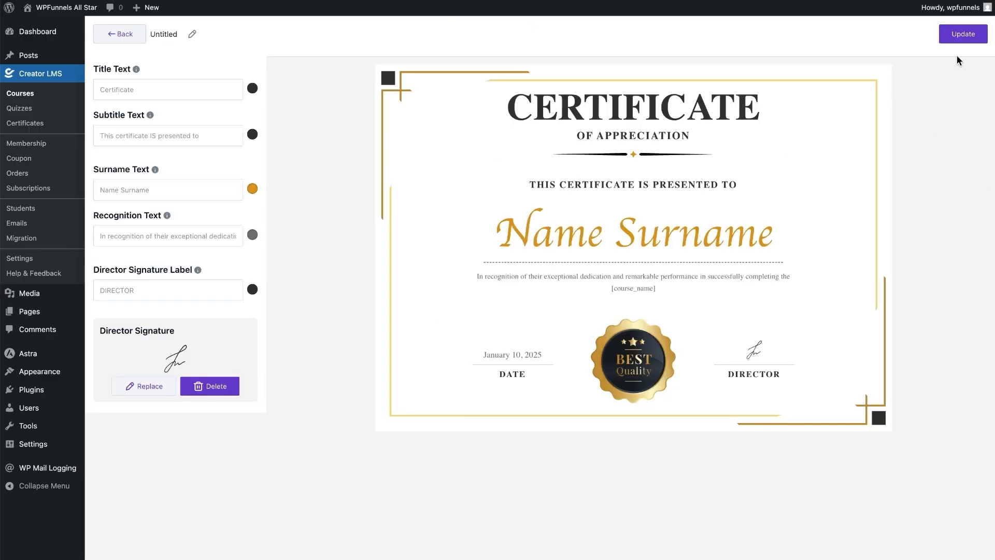
click(961, 37)
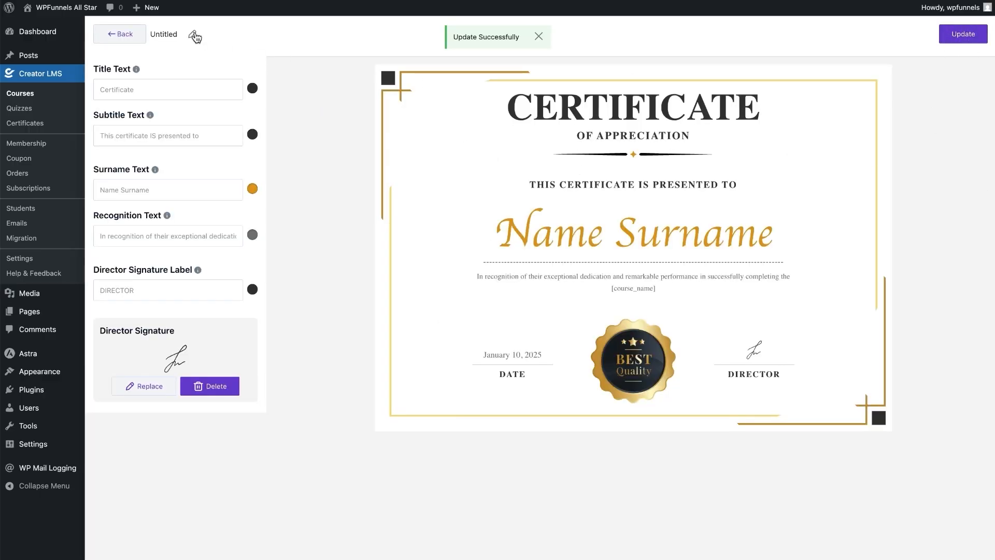
- Rename the certificate to 'Fundamentals of SEO', update it, and go to the Organize tab
click(195, 36)
double_click(194, 35)
text(Fundamentals of SEO)
click(963, 36)
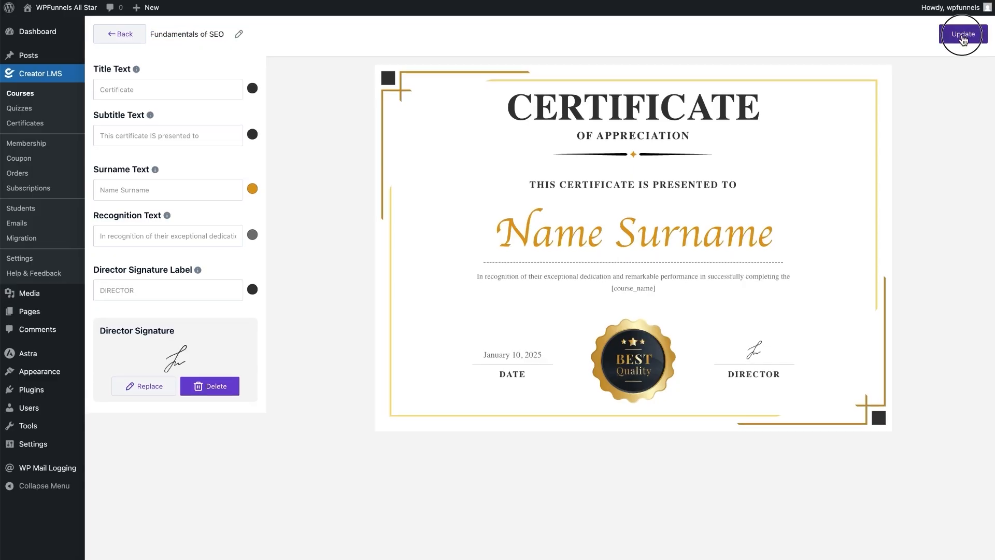
click(113, 35)
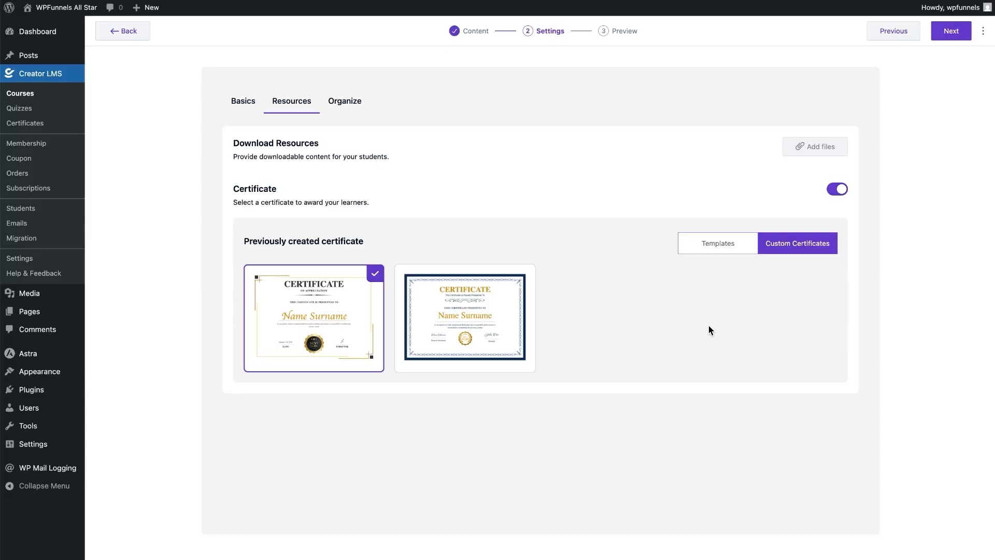
click(338, 103)
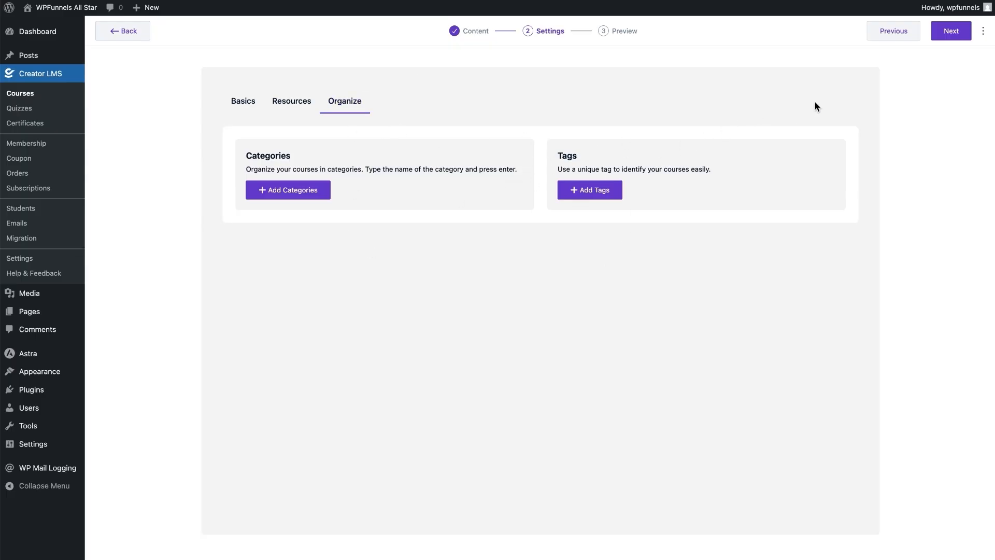
- Advance to the review step and preview the course page with its chapters expanded
click(956, 31)
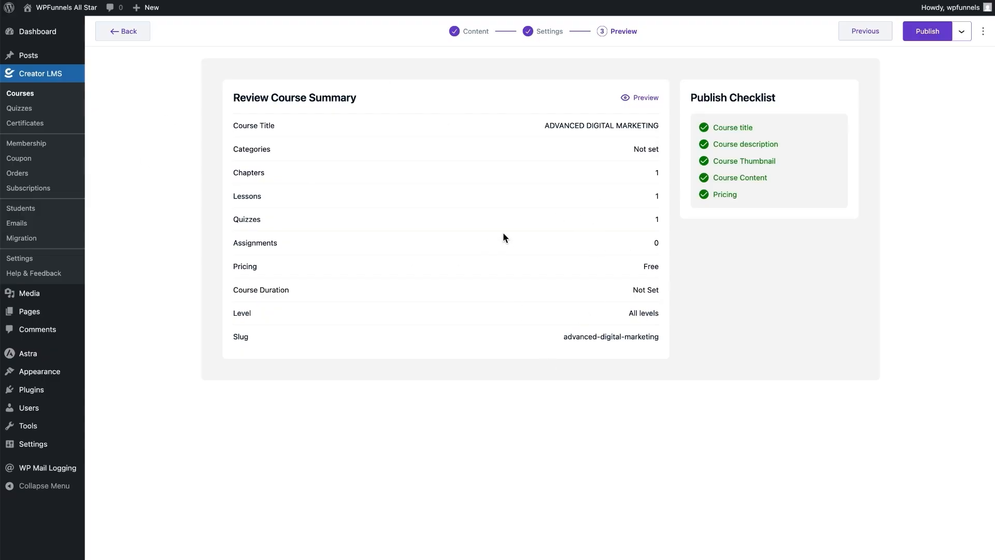
click(637, 98)
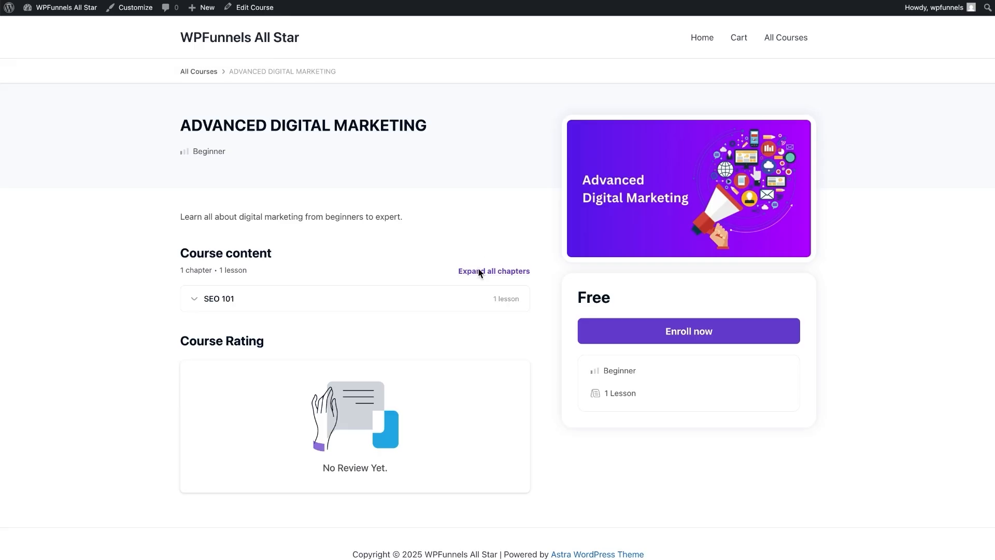
scroll(477, 265, down, 1)
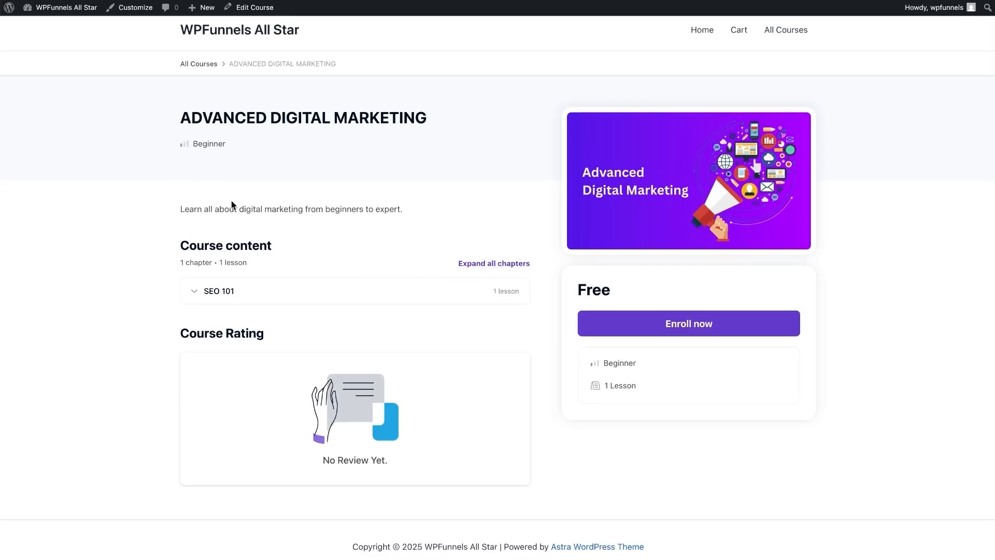
click(195, 291)
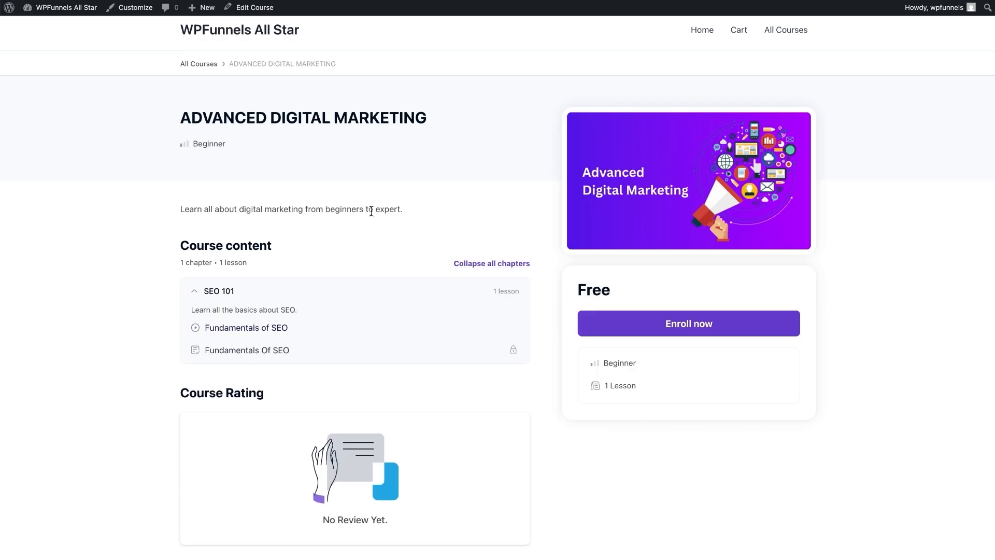
scroll(279, 134, up, 1)
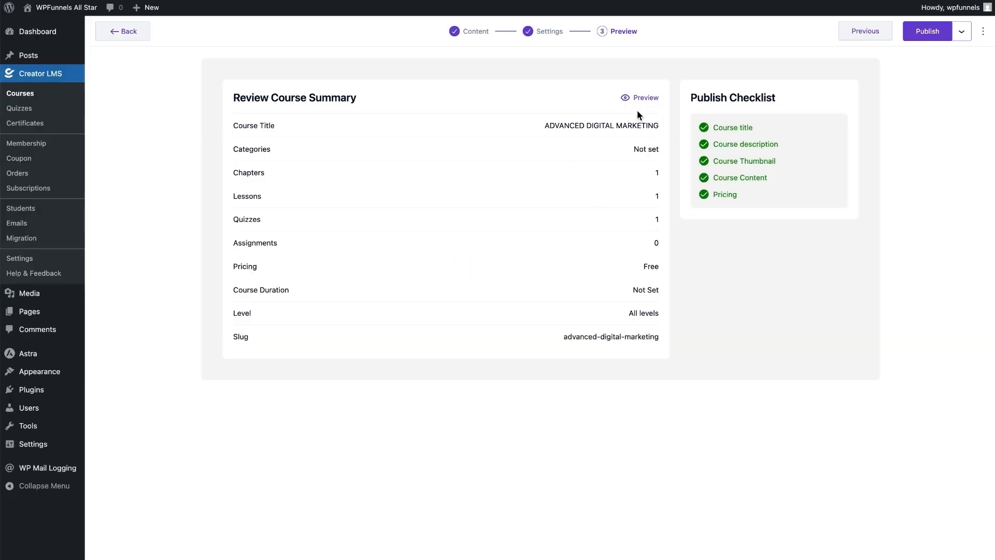
click(927, 40)
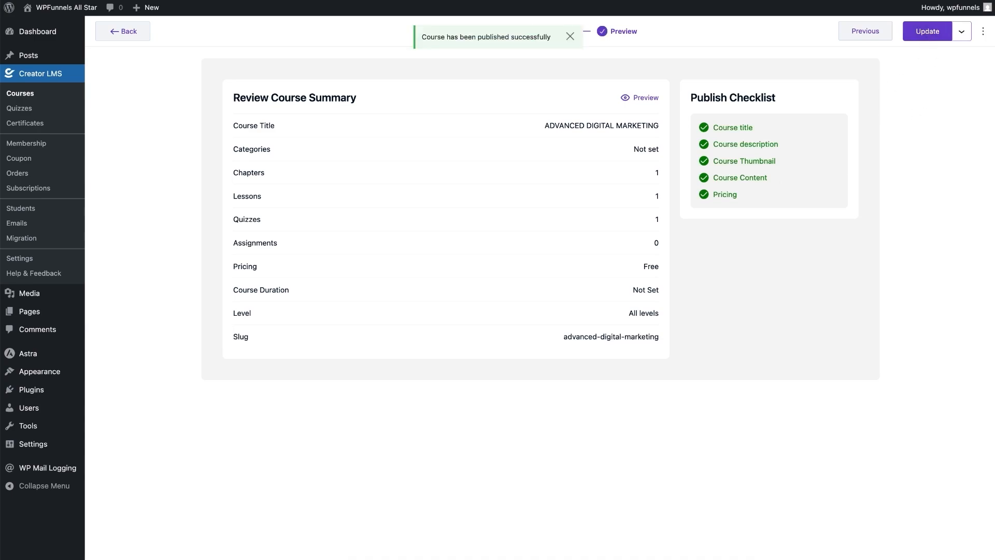
click(643, 98)
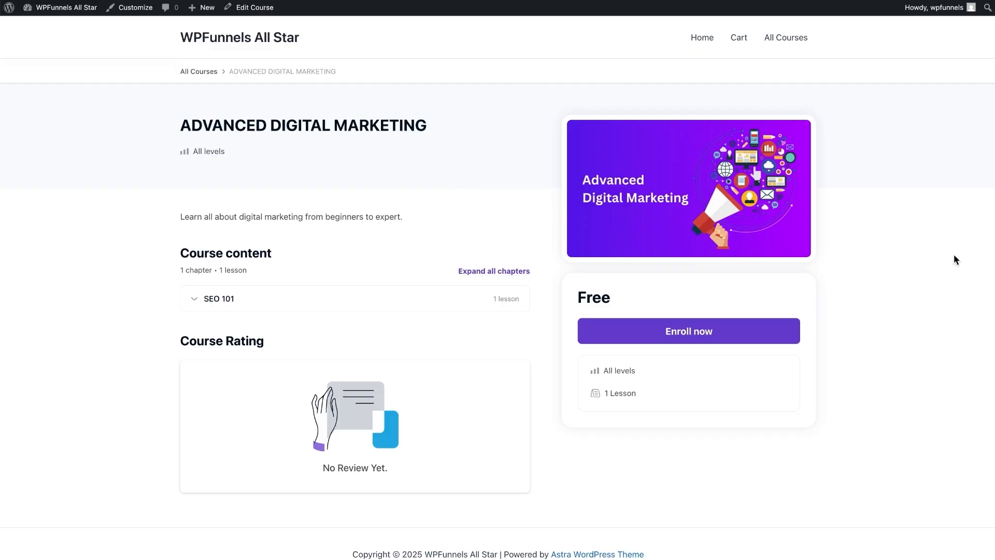
click(724, 342)
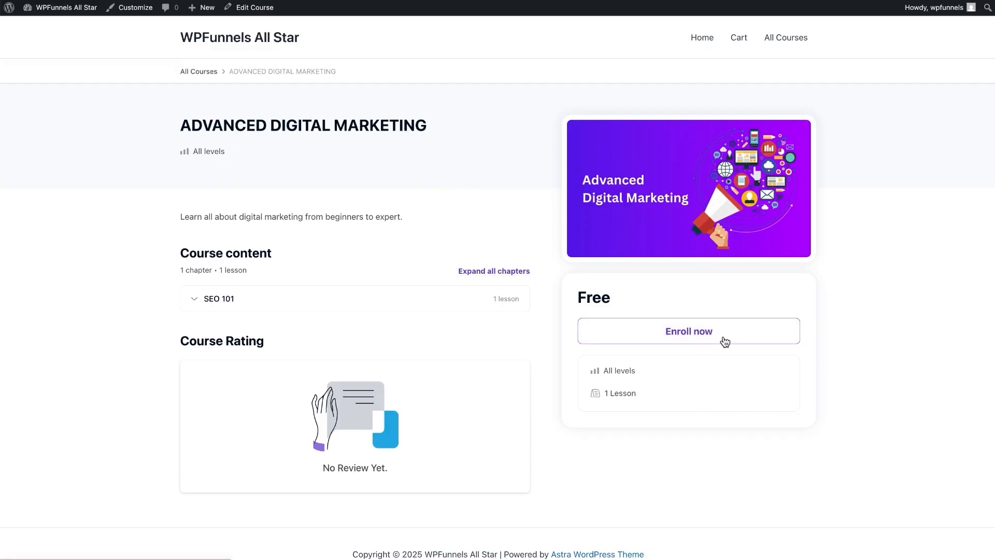
click(662, 342)
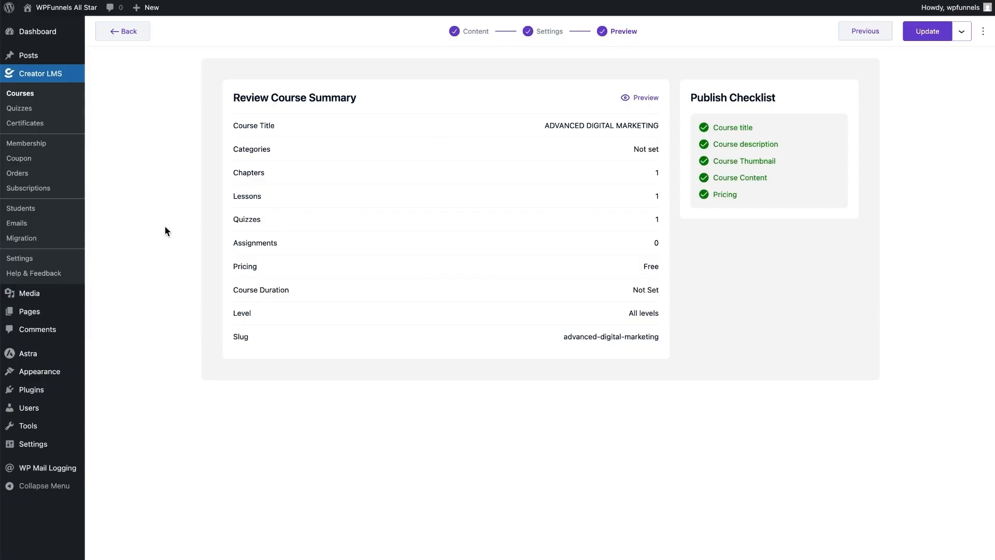
- Open the Creator LMS Payments settings and look over the Currency Settings and Taxes sections
click(19, 258)
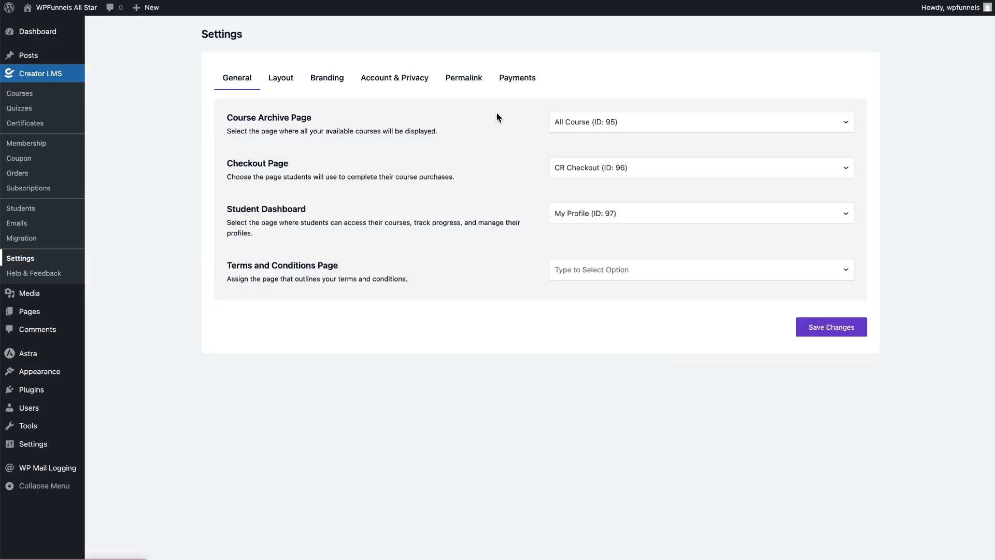
click(515, 85)
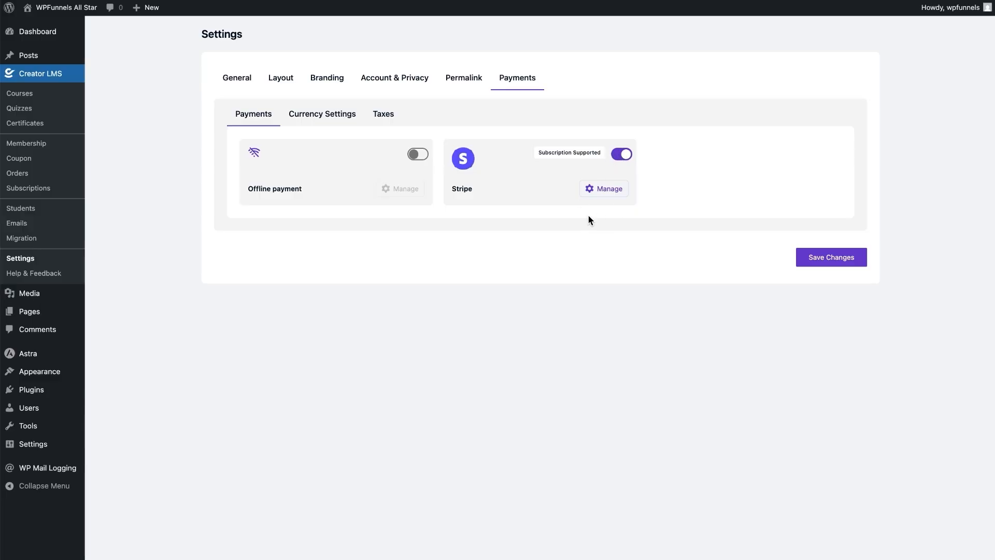
click(343, 115)
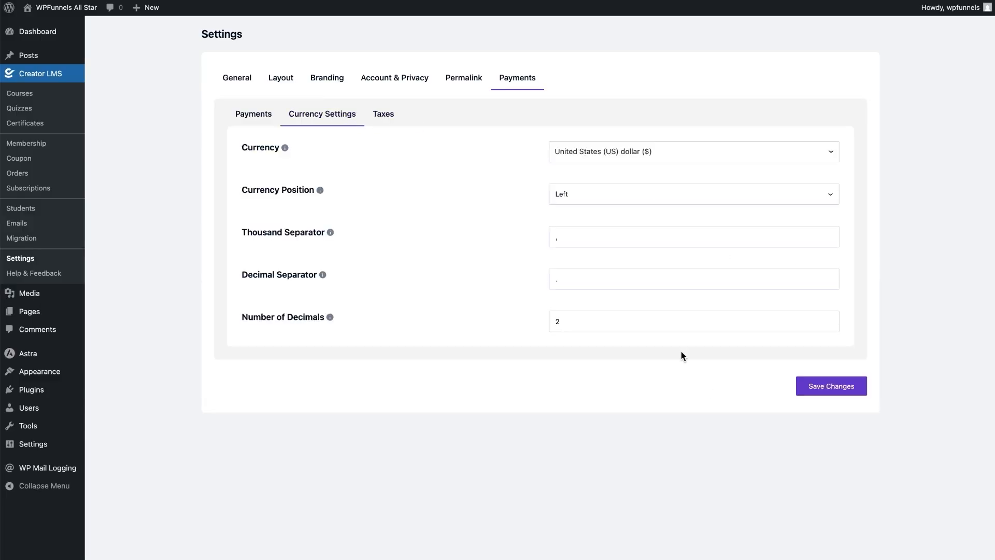
click(383, 114)
- Toggle Enable Tax Calculations on and back off, return to Payments, then open All Courses
click(823, 153)
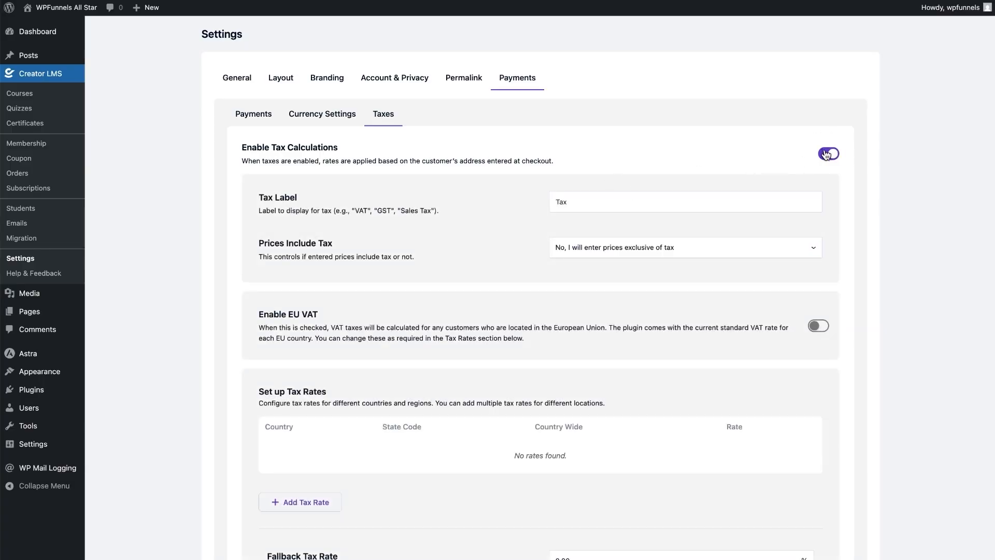
click(827, 153)
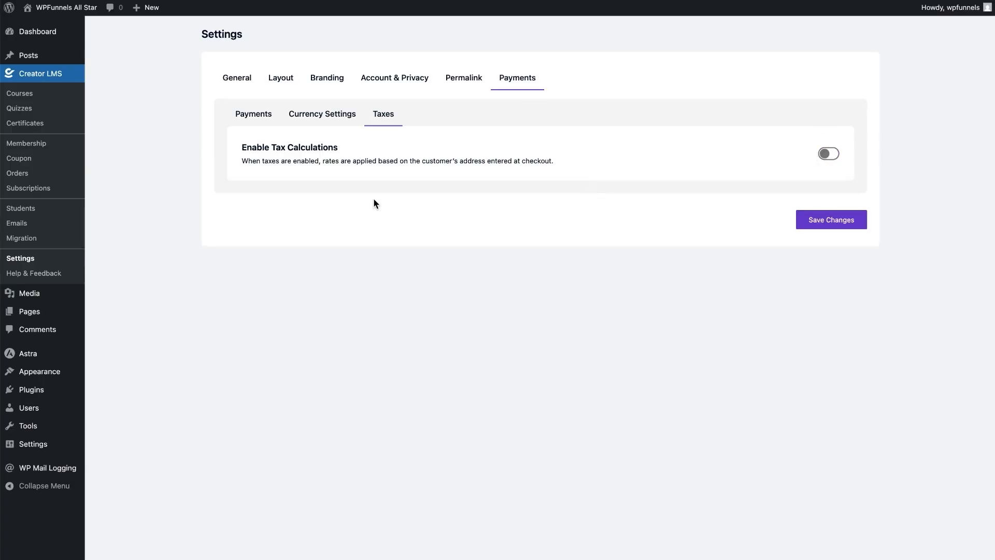
click(243, 116)
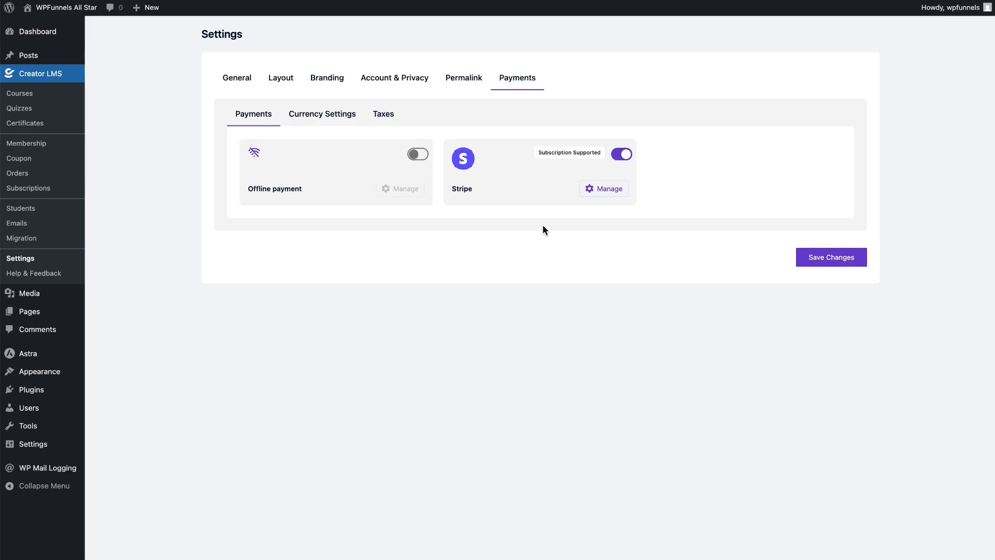
click(17, 98)
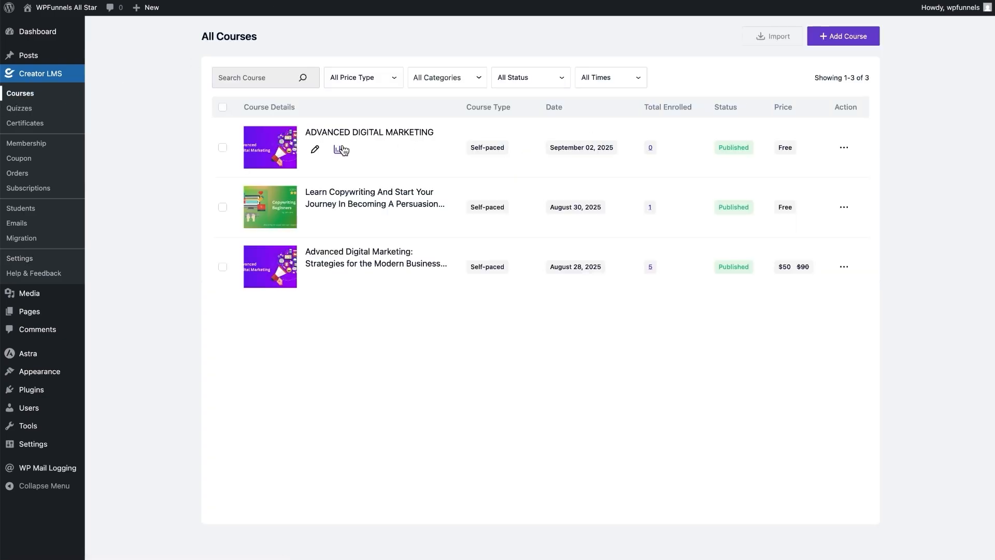
- Edit ADVANCED DIGITAL MARKETING, set its Pricing to Paid with a 50 regular price
click(314, 149)
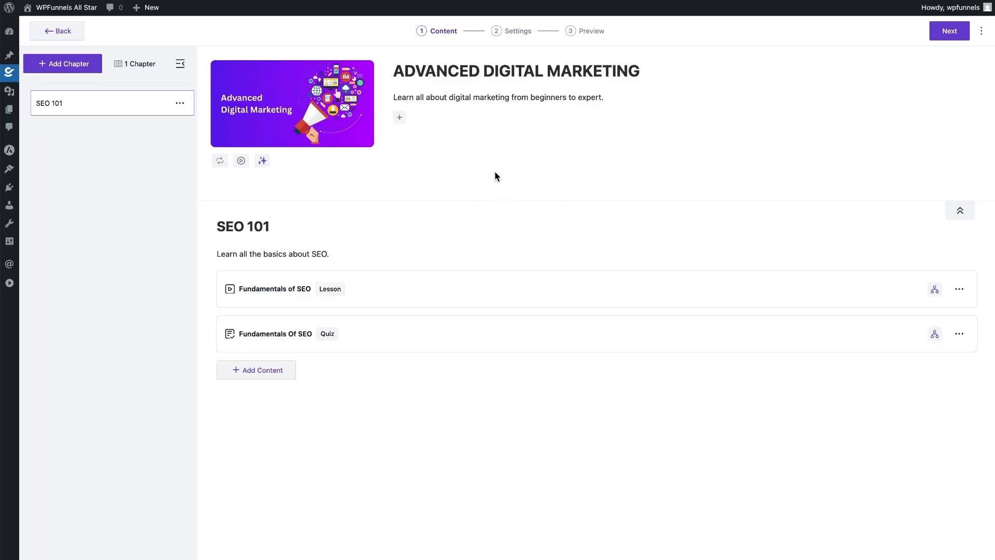
click(513, 35)
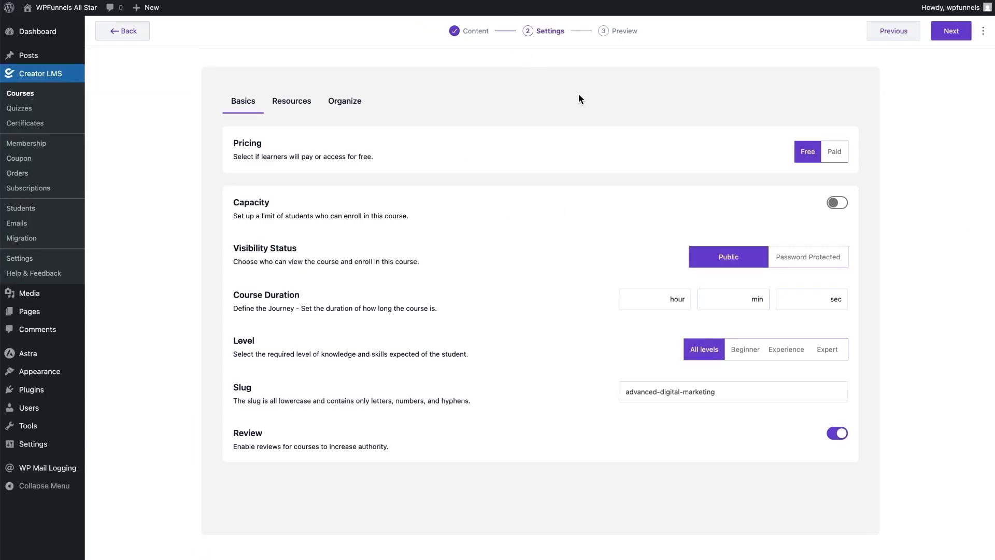
click(834, 151)
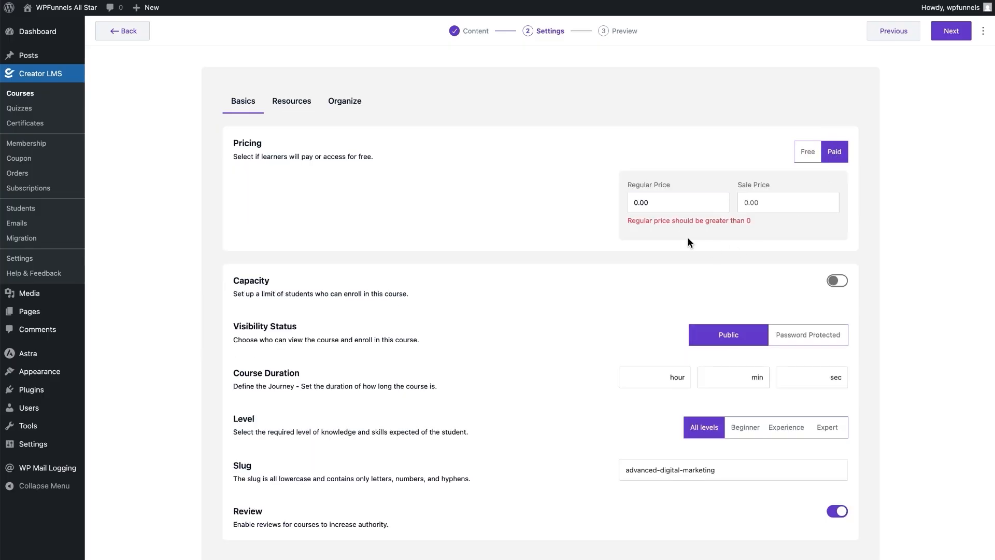
click(624, 203)
text(50)
key(BackSpace)
key(BackSpace)
text(50)
- Set a sale price of 20 with no sale schedule, and save the course
click(770, 202)
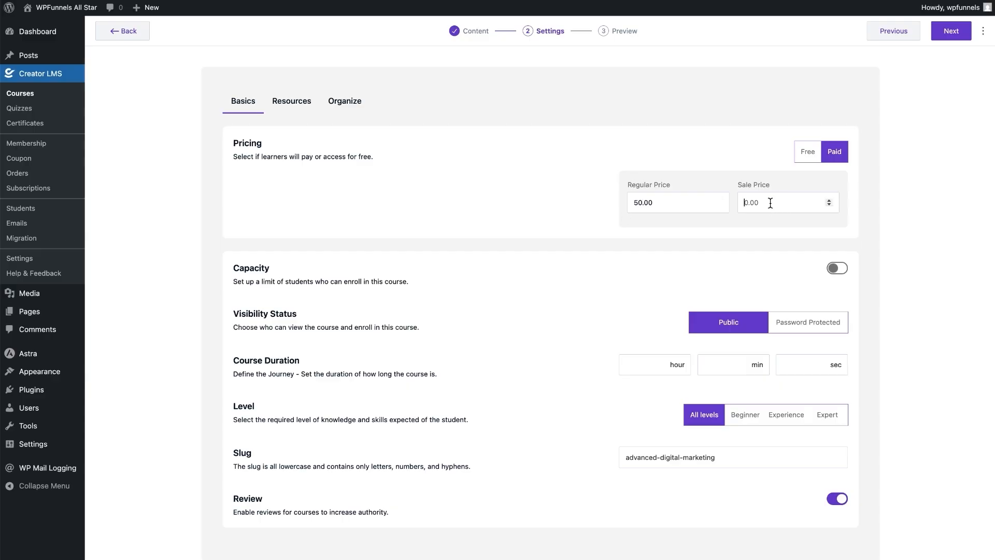
text(20)
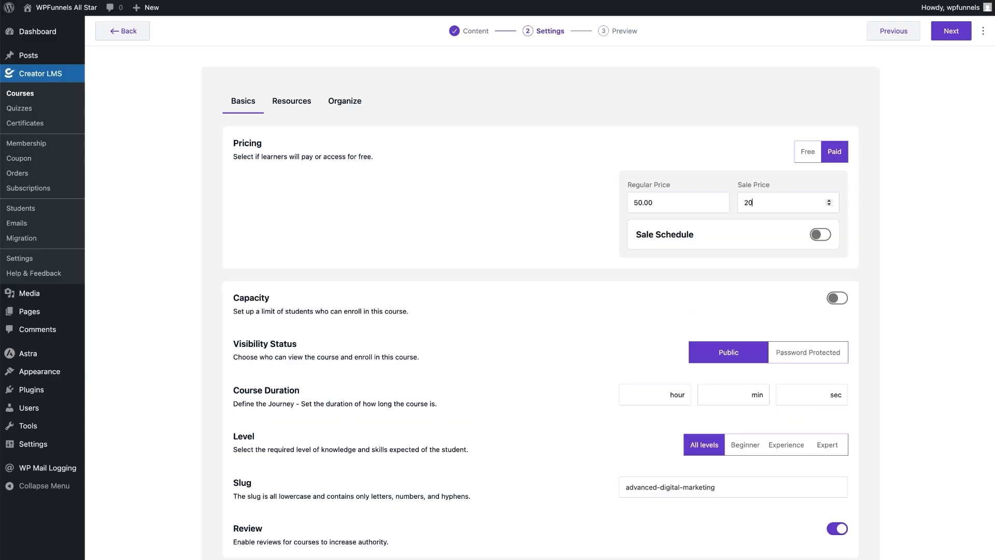
click(880, 216)
click(820, 234)
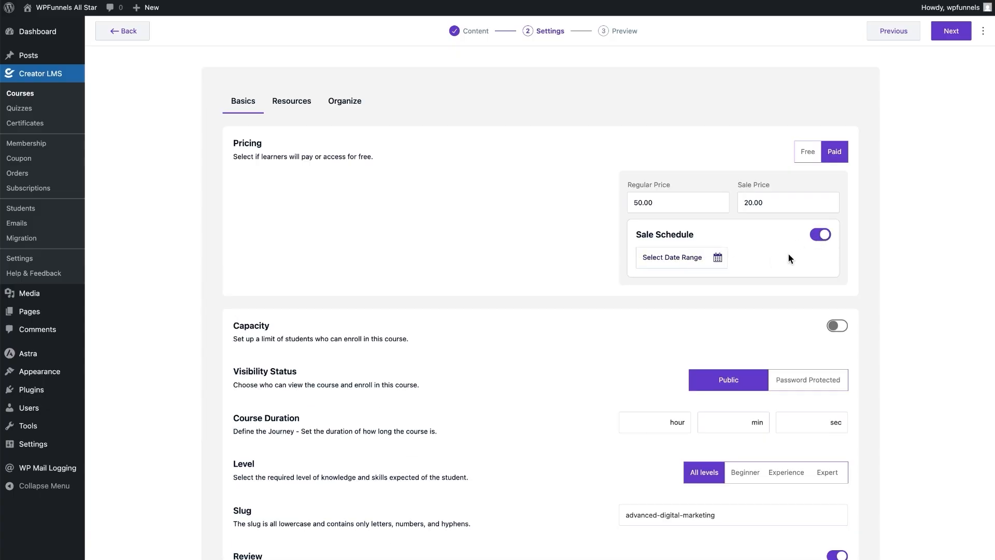
click(823, 237)
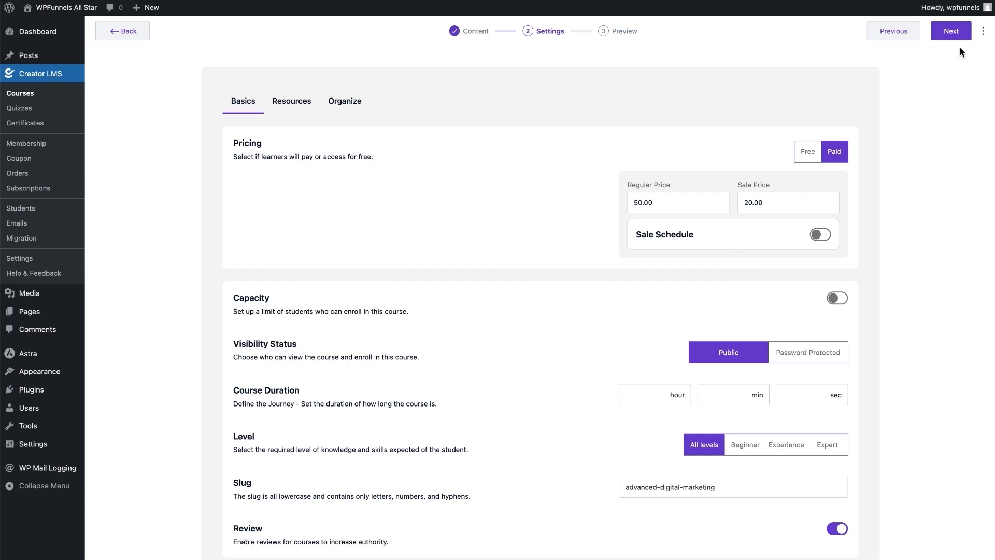
click(952, 33)
click(928, 32)
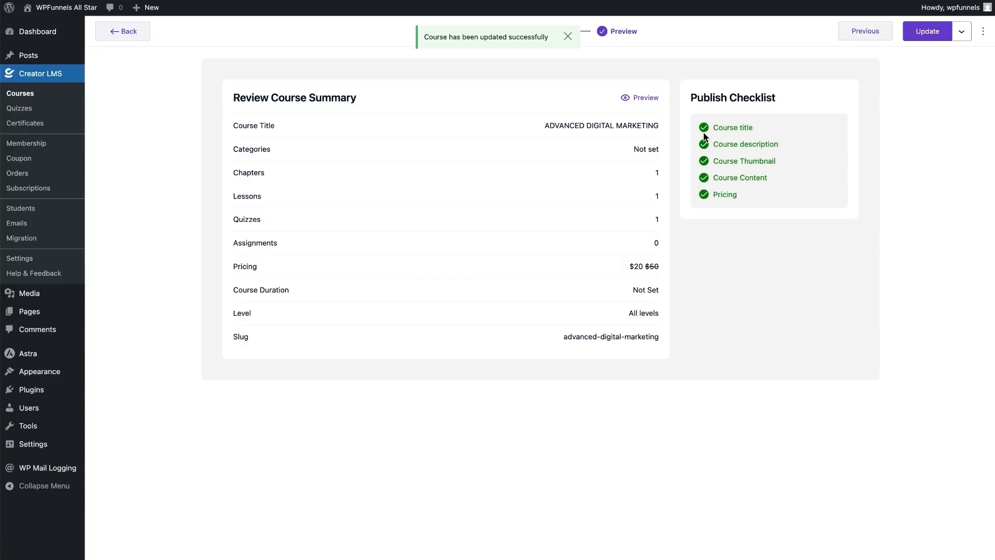
- Check the $20 price on the course page, then return to the All Courses list
click(636, 98)
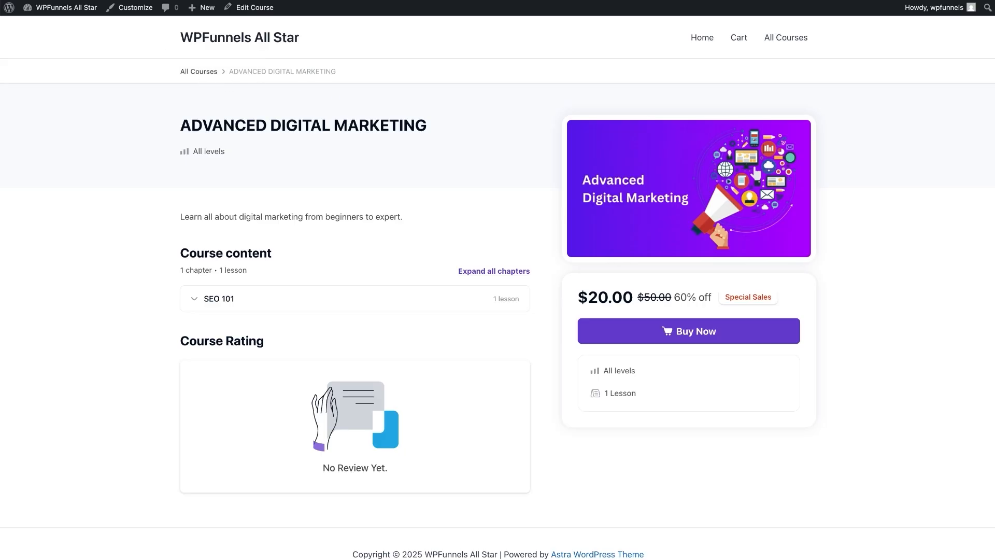
click(213, 0)
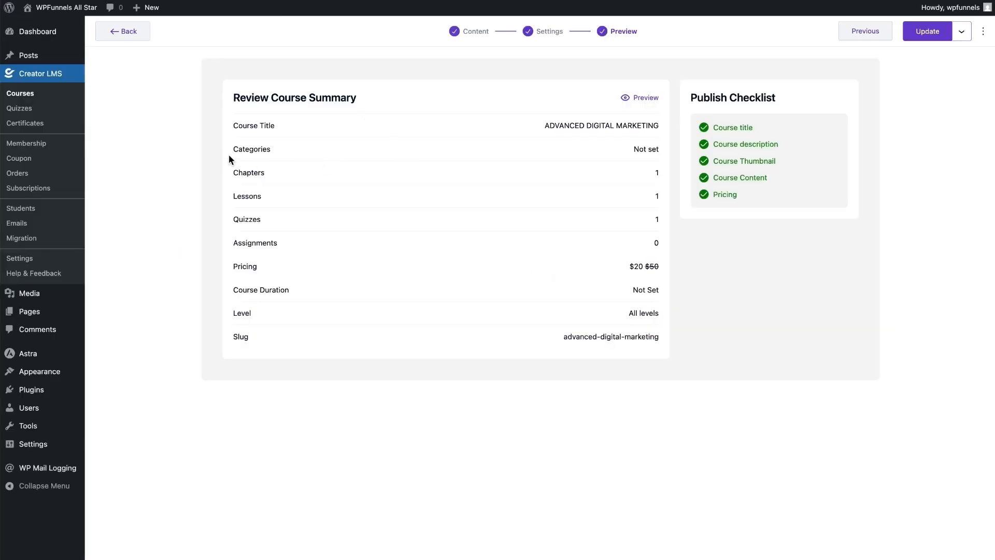
click(25, 95)
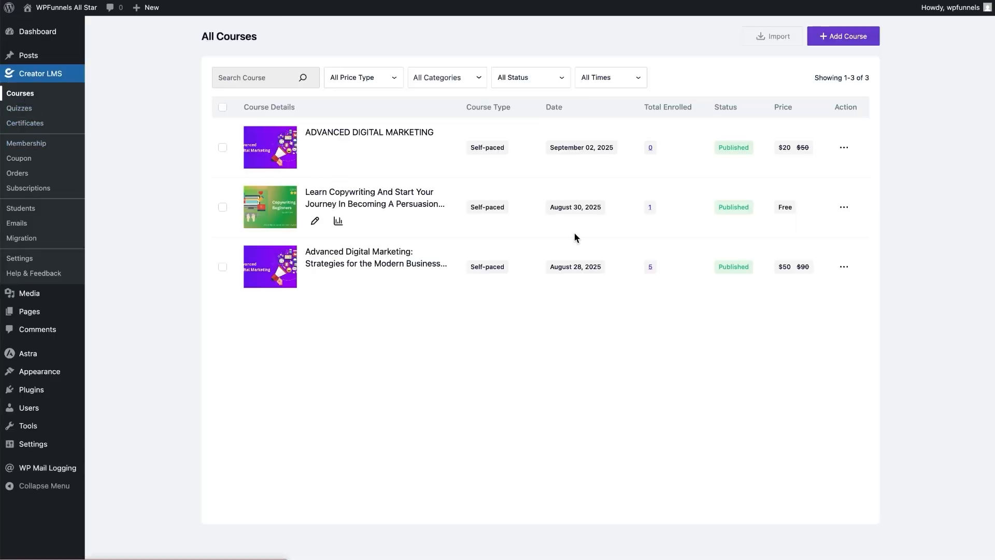
- View the third course's page, expand the Advanced SEO & Content Strategy chapter, and click Buy Now
click(843, 267)
click(842, 268)
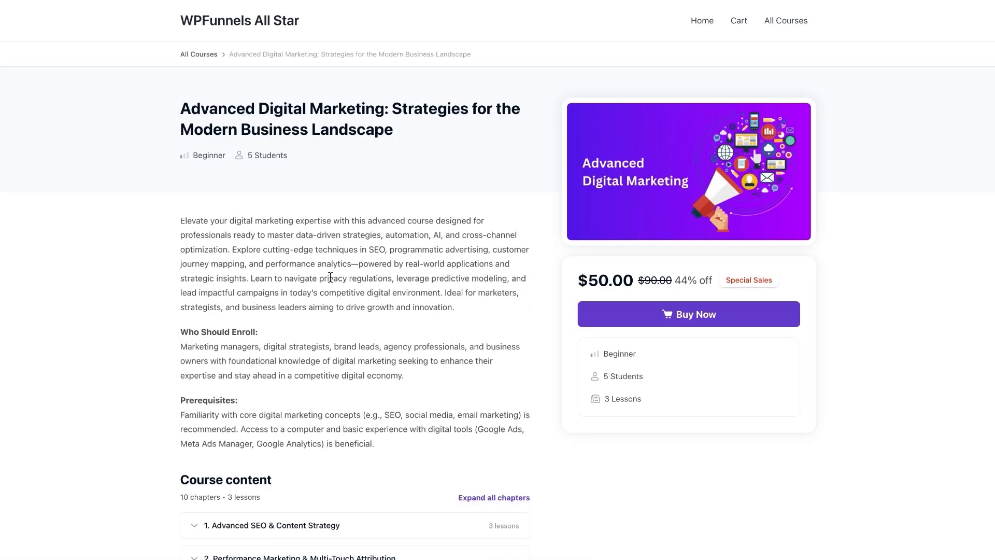
scroll(352, 247, down, 5)
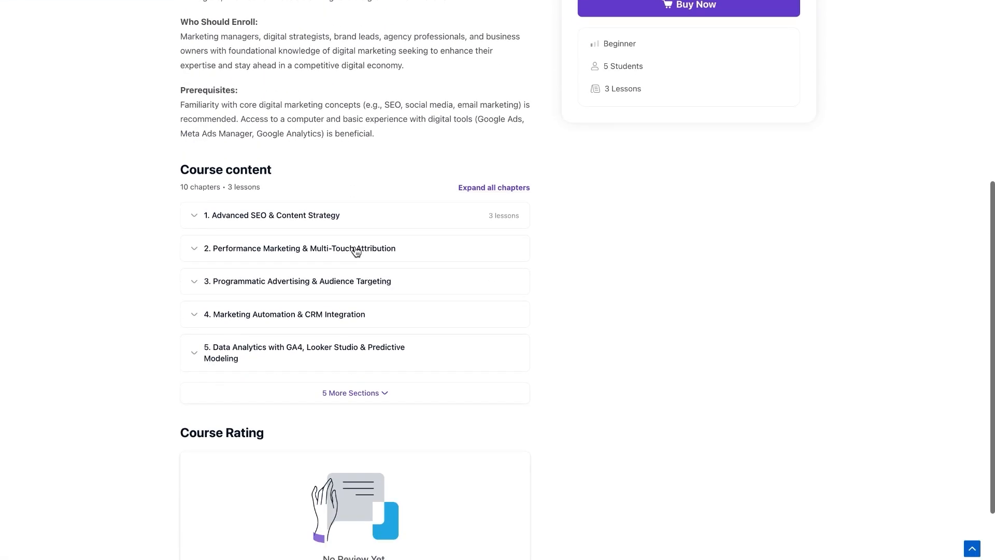
click(193, 218)
scroll(352, 313, up, 2)
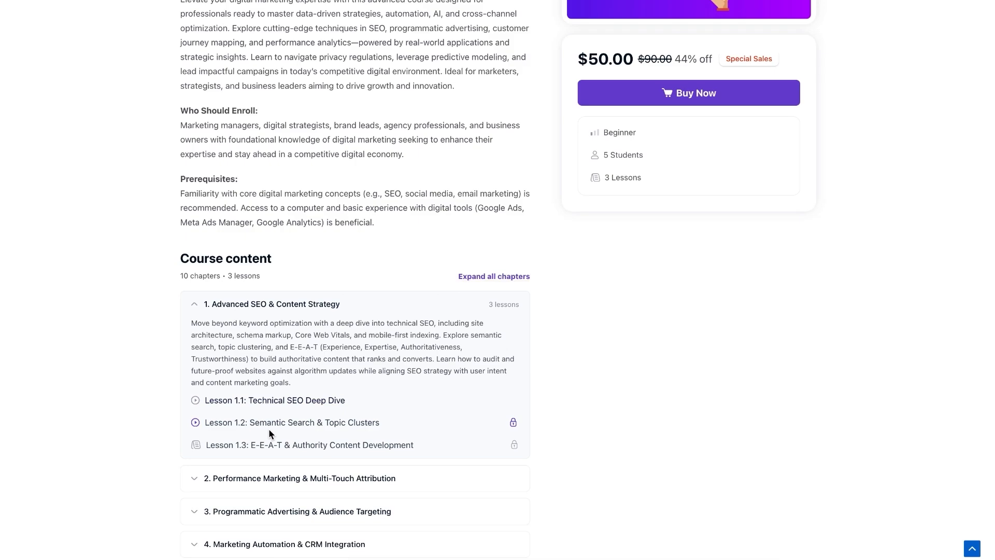
scroll(454, 425, up, 2)
scroll(480, 311, up, 2)
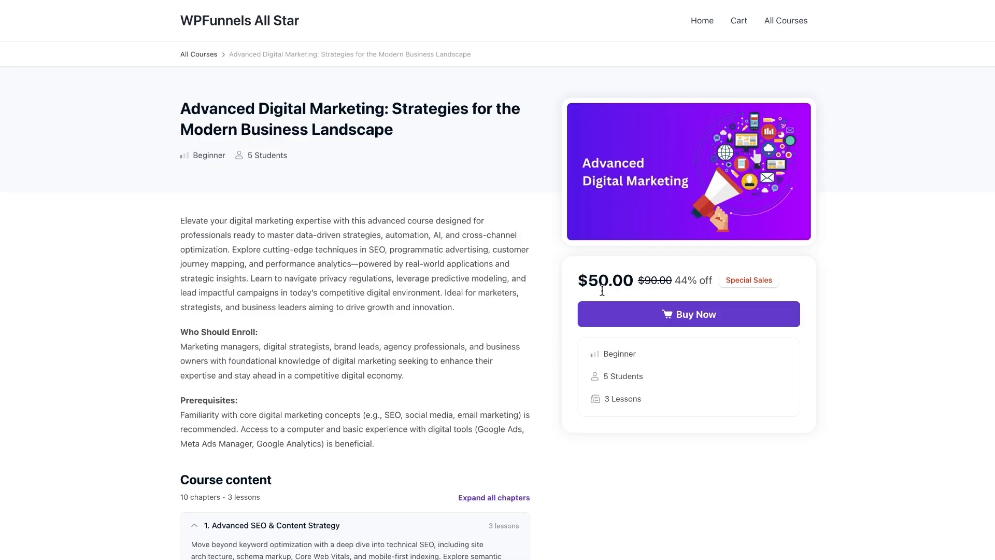
click(645, 322)
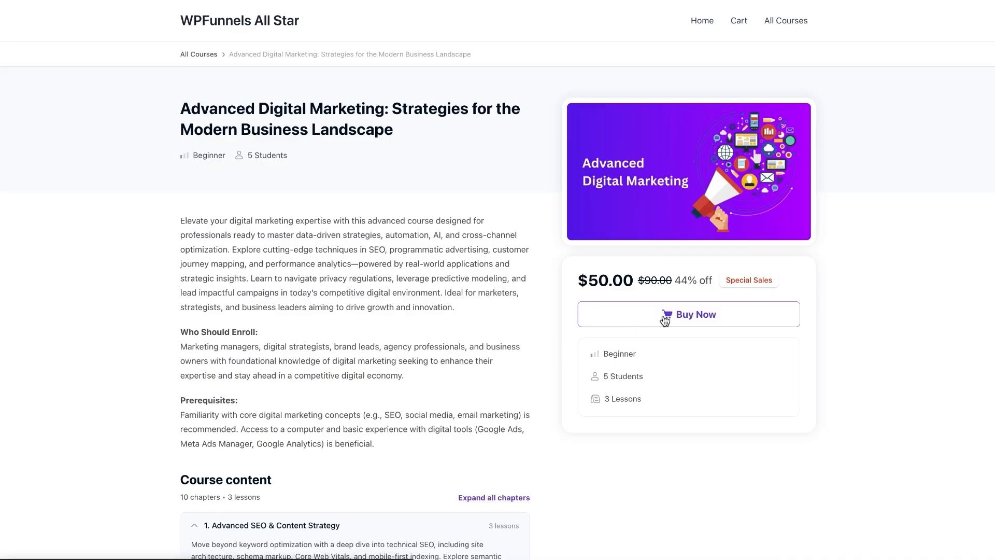
click(652, 316)
- Go to checkout and enter the buyer's contact e-mail and full name
click(668, 312)
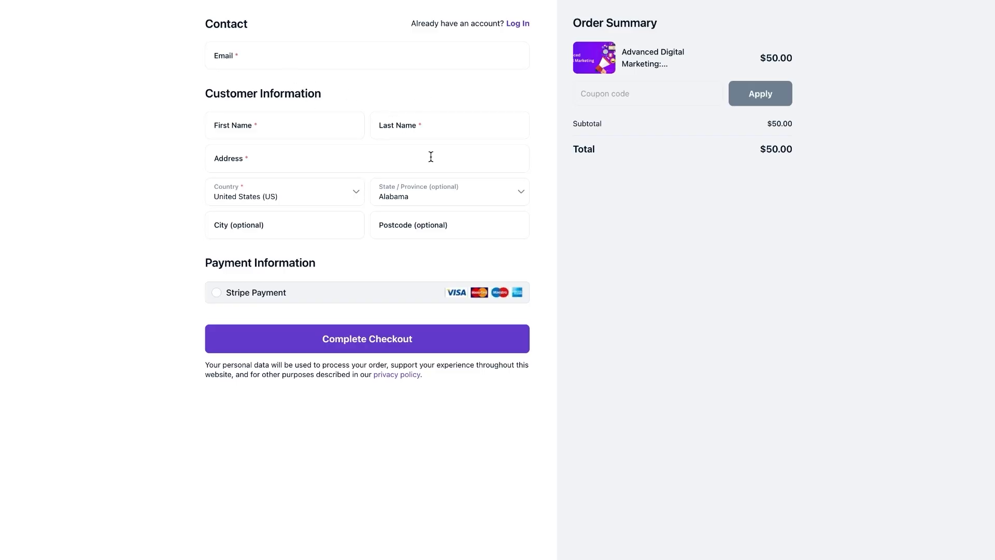
click(313, 54)
click(275, 129)
text(C S)
key(Tab)
text(Sultan)
- Fill in the billing street address, California as state, the city and the postcode
key(Tab)
text(1 Main St.)
click(450, 195)
click(444, 244)
key(Tab)
text(San Jose)
click(480, 230)
text(30233)
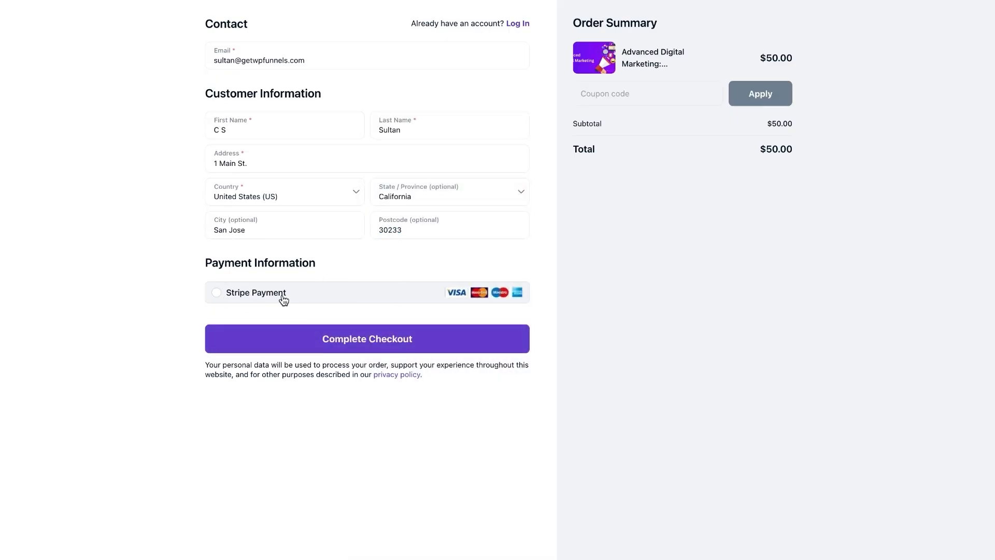
- Pay with Stripe using the test card details, United States and a ZIP, then complete checkout
click(222, 296)
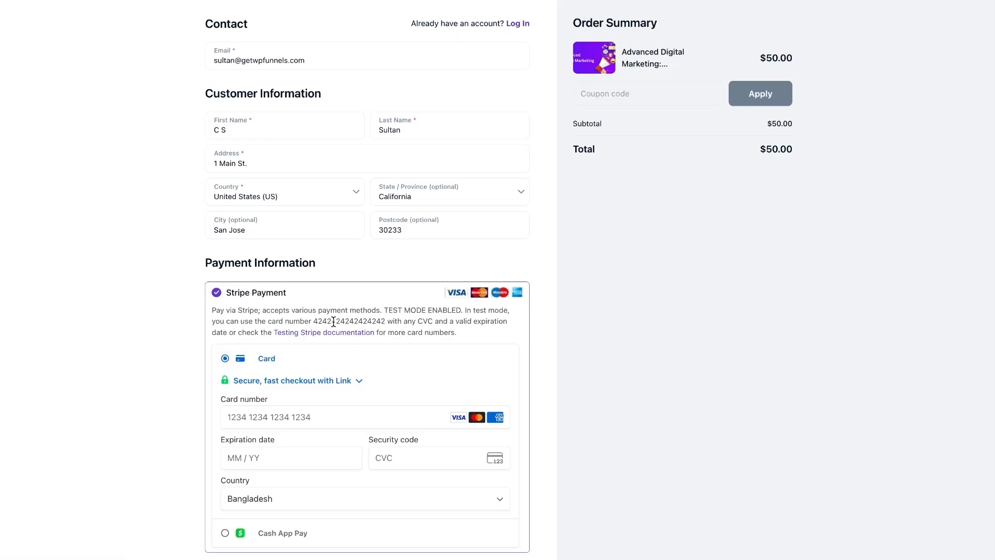
double_click(334, 321)
key(ctrl+c)
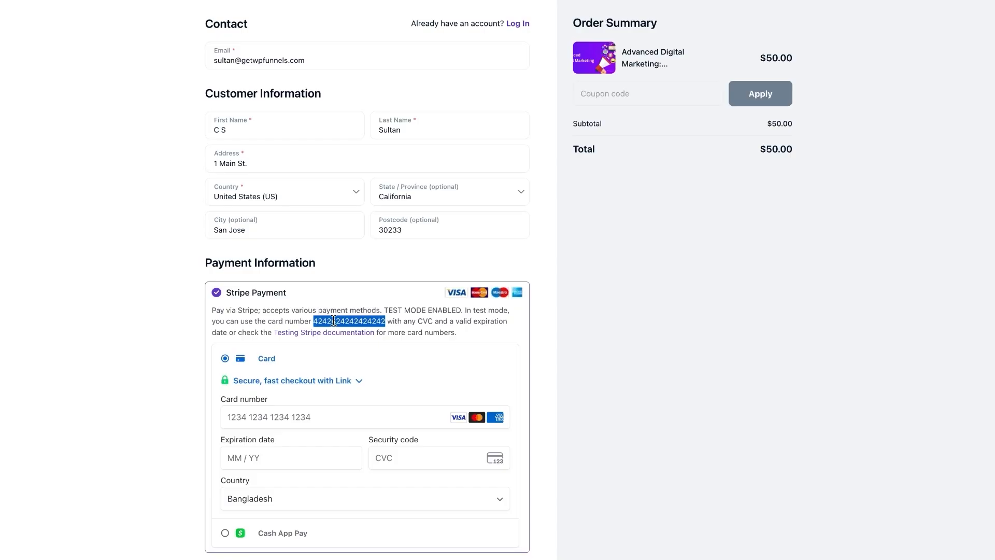
click(358, 415)
key(ctrl+v)
text(1229123)
scroll(342, 454, down, 1)
click(342, 450)
scroll(344, 461, down, 15)
click(342, 439)
click(421, 449)
text(20233)
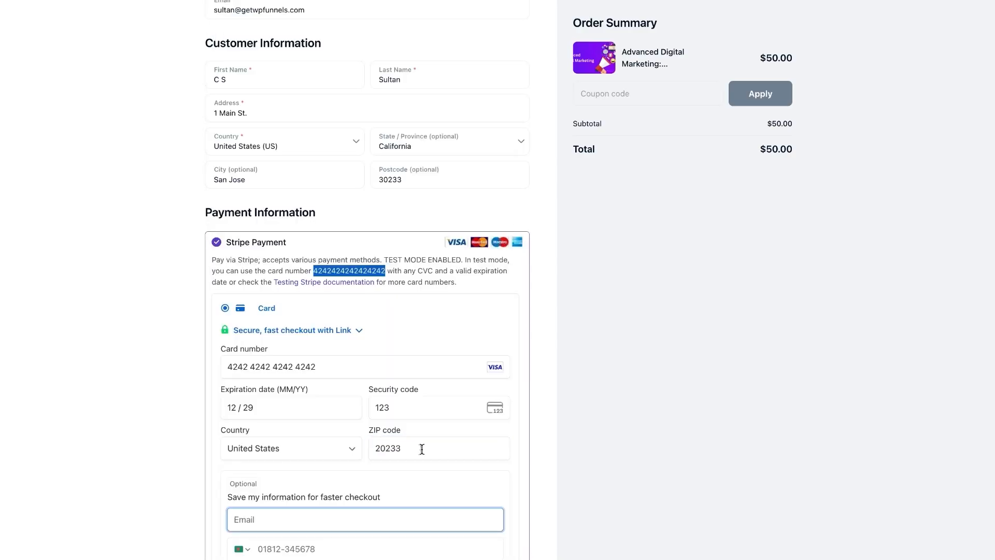
scroll(430, 436, down, 3)
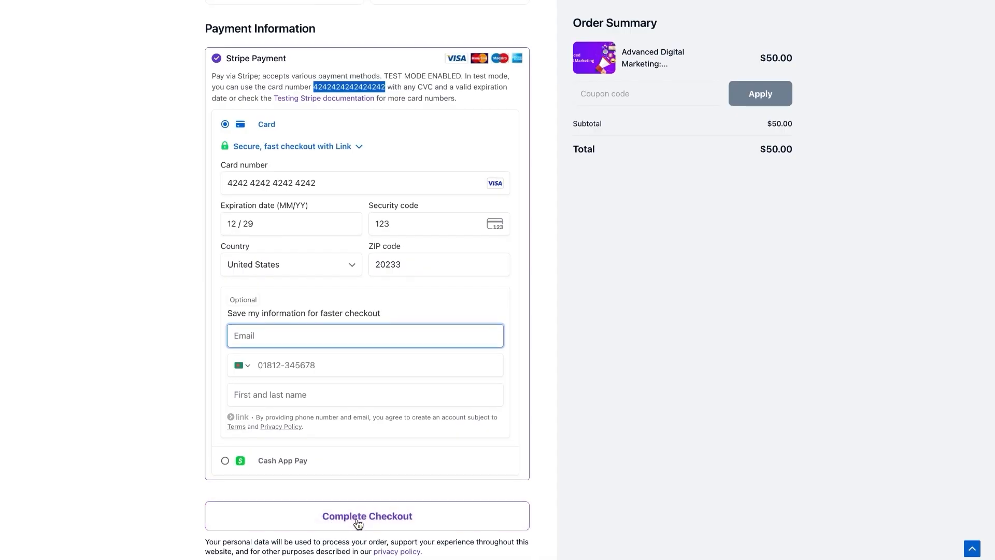
click(358, 523)
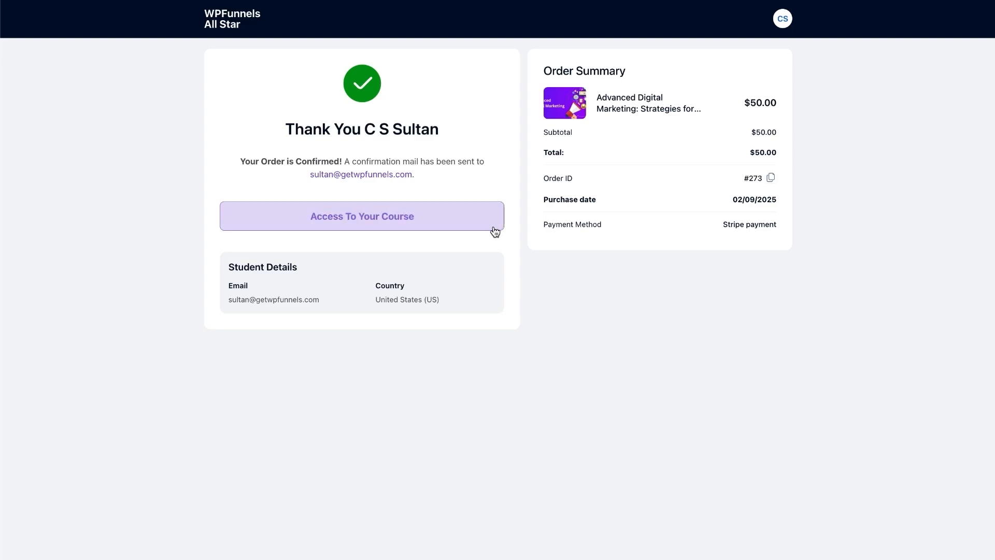
- Open the purchased course and start its first lesson, Technical SEO Deep Dive
click(391, 218)
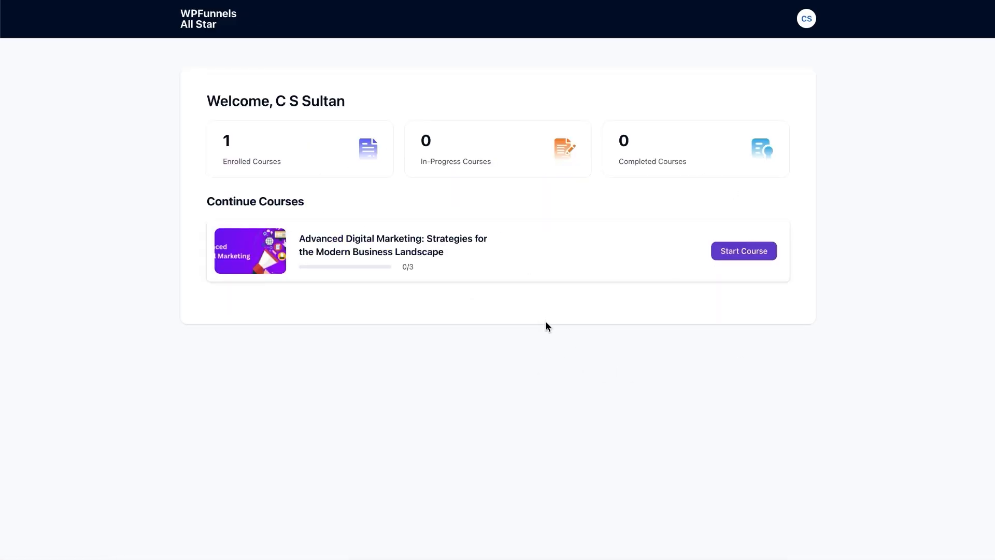
click(742, 254)
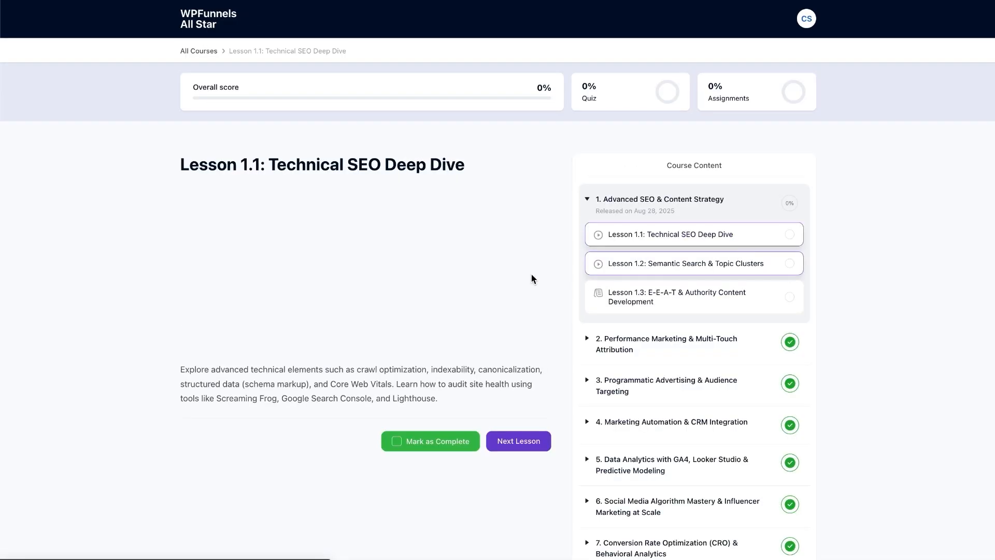
scroll(533, 274, down, 1)
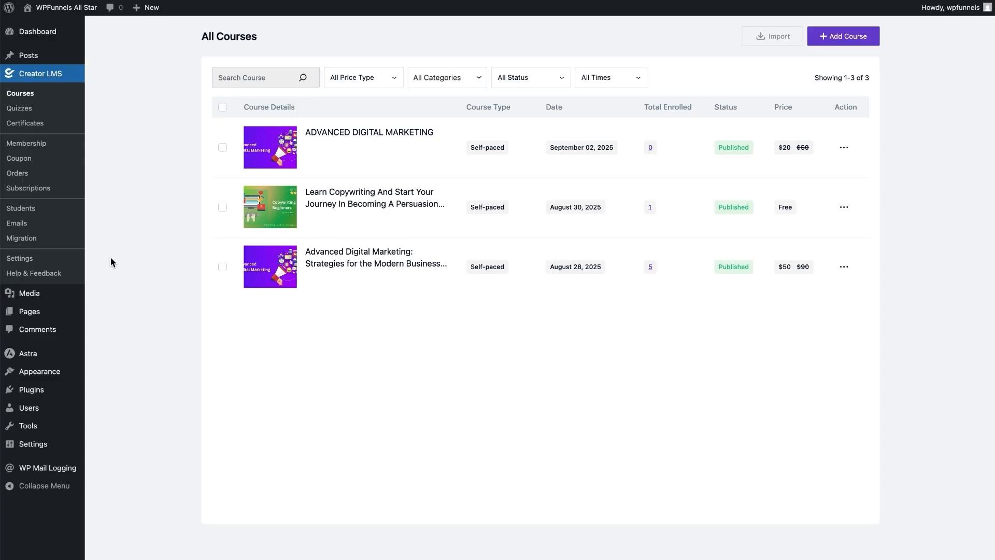
- Check the new $50.00 Stripe order under Orders, then open the Creator LMS Overview
click(20, 174)
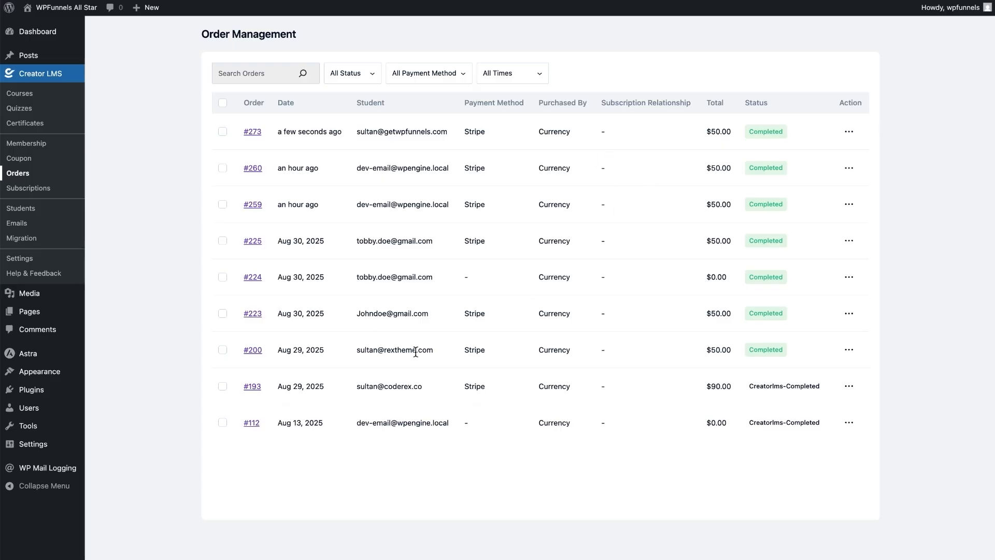
click(53, 77)
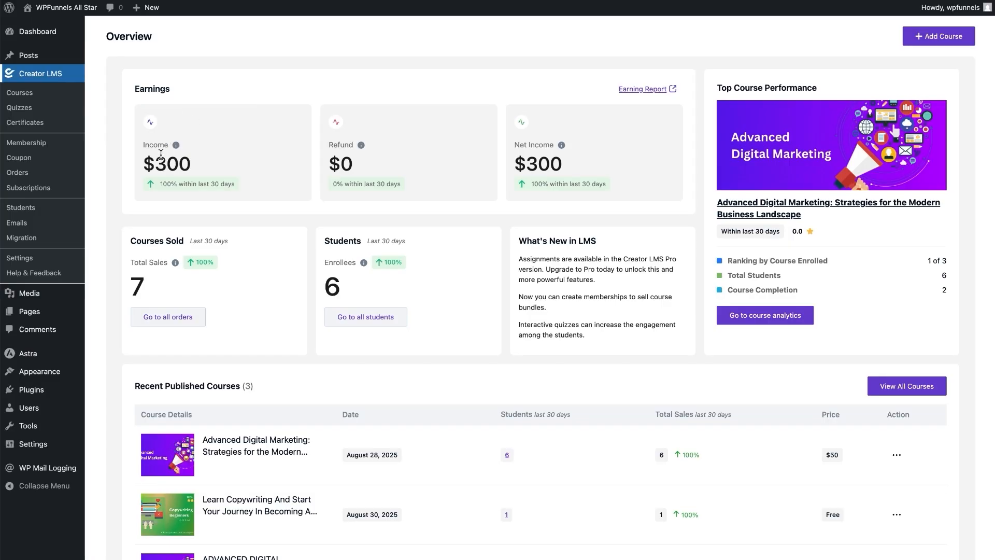
- Check the empty Coupons list and close the Create Coupon form without saving
click(19, 158)
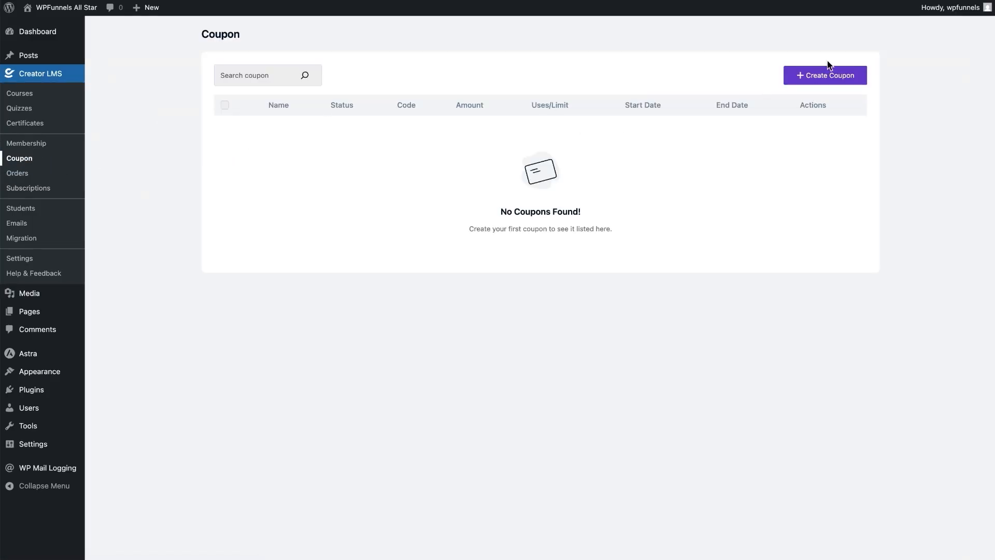
click(808, 74)
click(695, 51)
- Look through the Subscriptions, Pro-only Membership and Students pages, then go to Emails
click(21, 188)
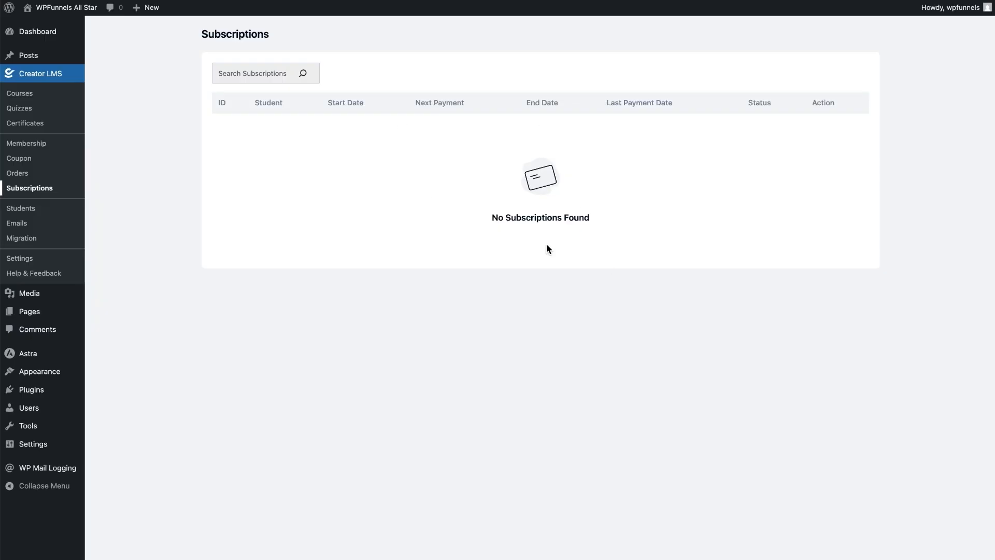
click(54, 144)
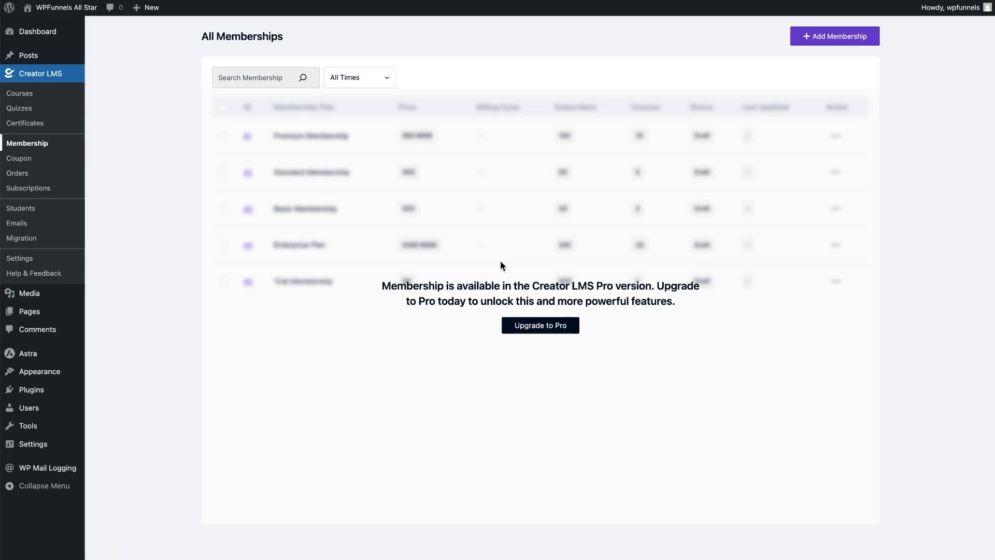
click(20, 209)
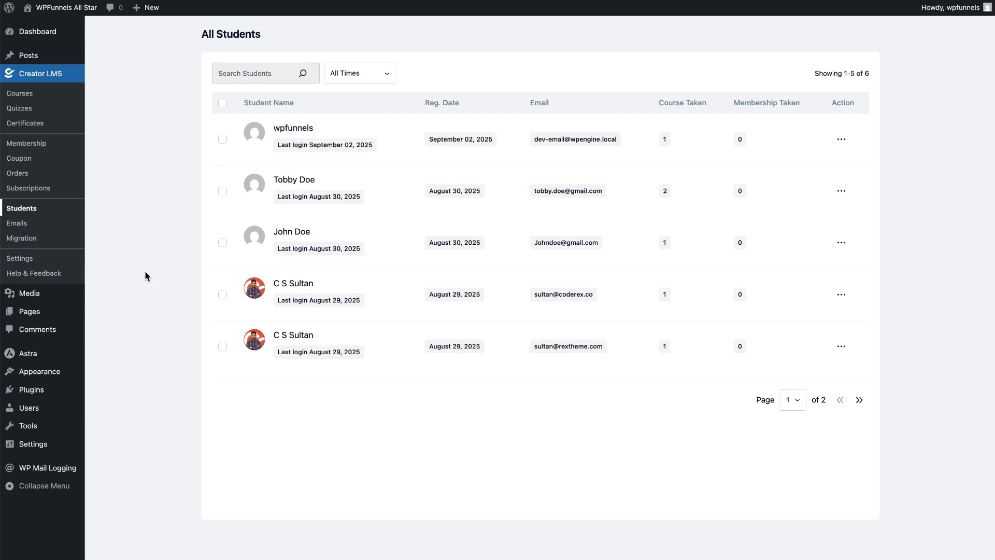
click(17, 223)
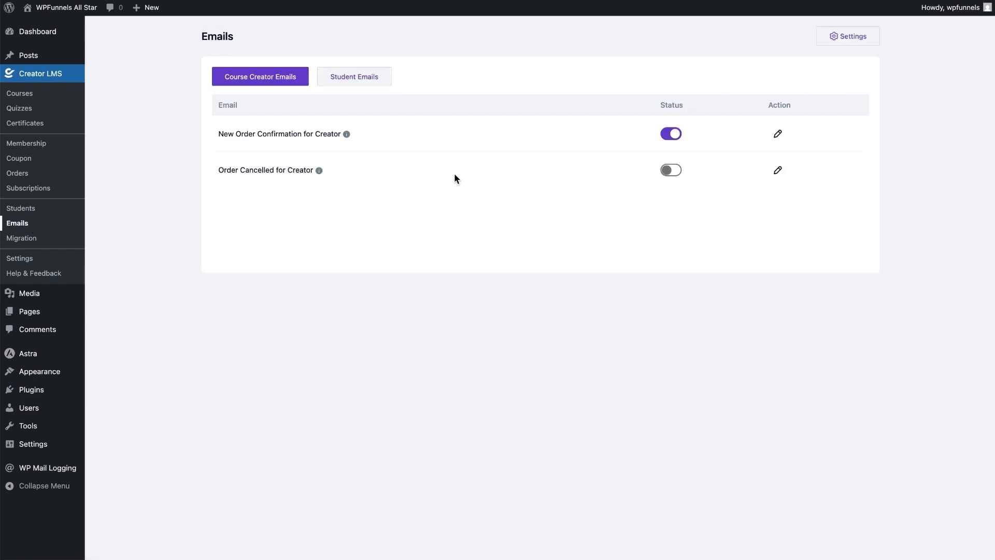
- Inspect the student New Order Confirmation email template, then return to the emails list
click(357, 76)
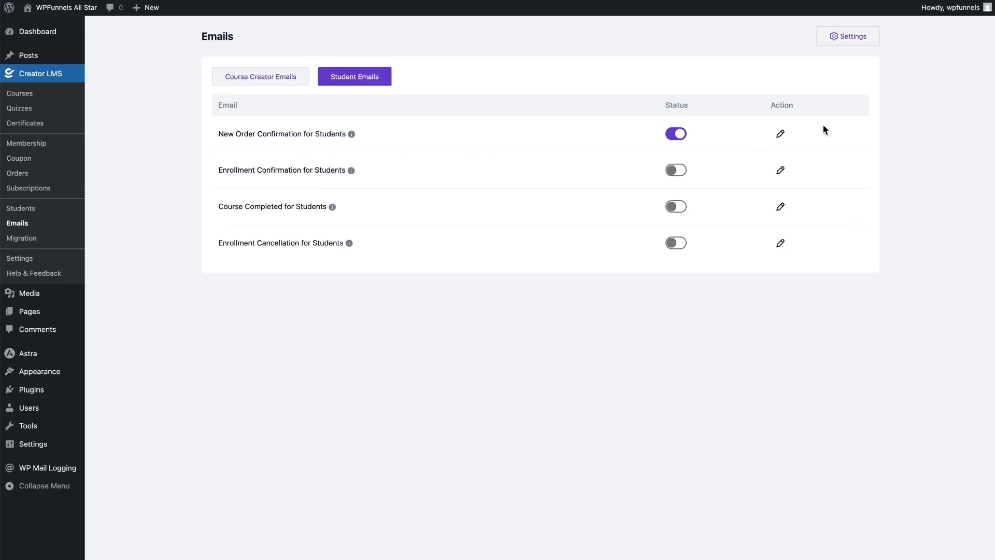
click(781, 137)
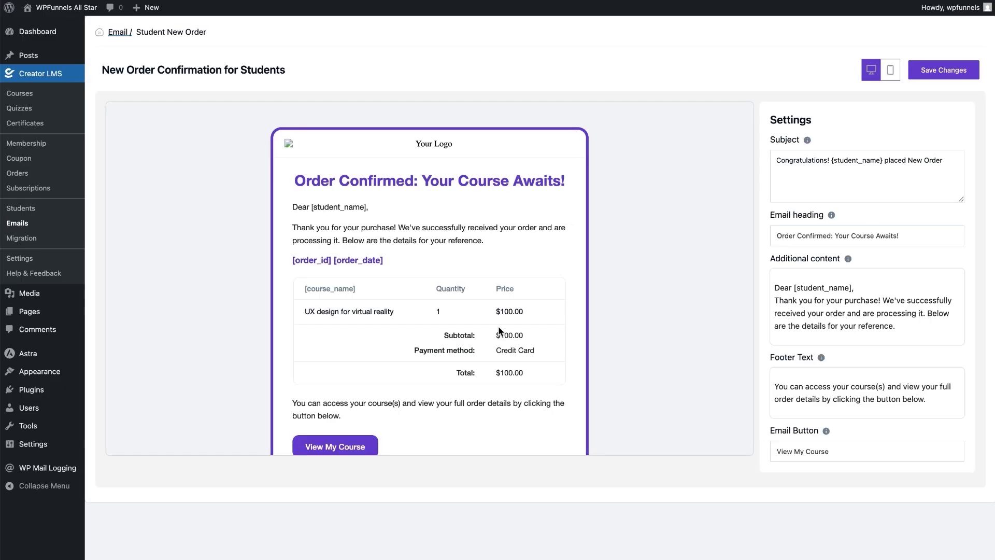
scroll(437, 278, down, 2)
scroll(454, 231, up, 2)
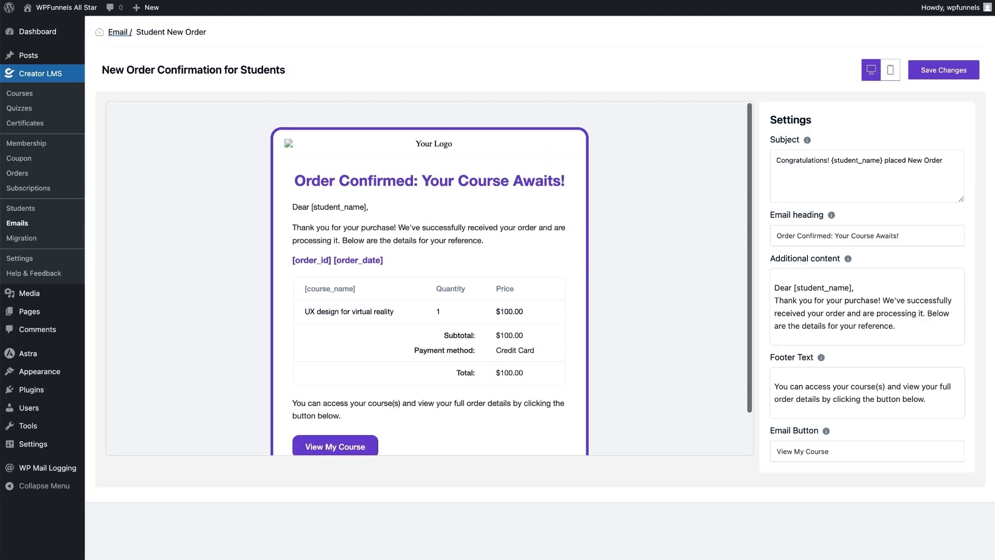
click(118, 32)
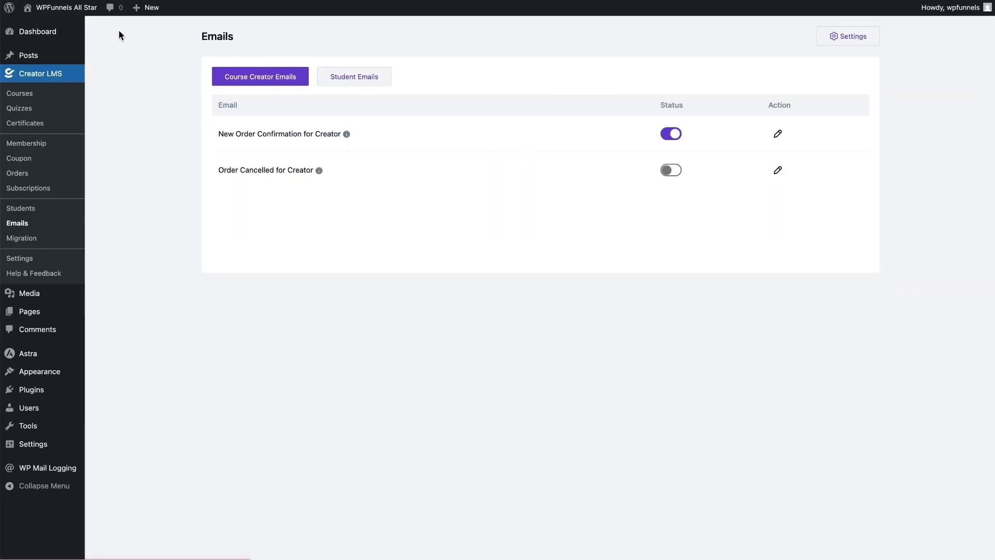
- Review the email branding and sender settings without changes, then go to Migration
click(848, 37)
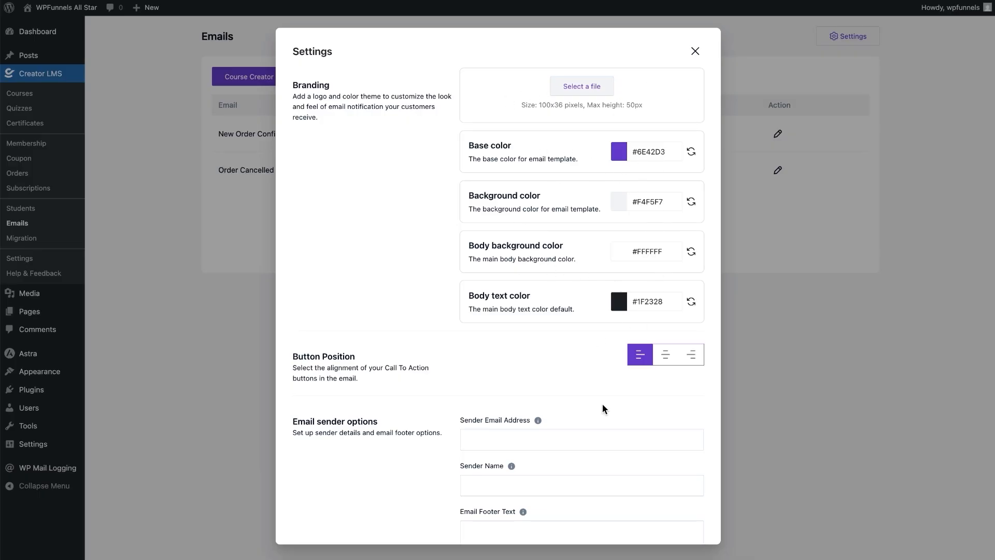
scroll(545, 416, down, 1)
scroll(549, 260, down, 1)
scroll(544, 275, up, 3)
click(695, 52)
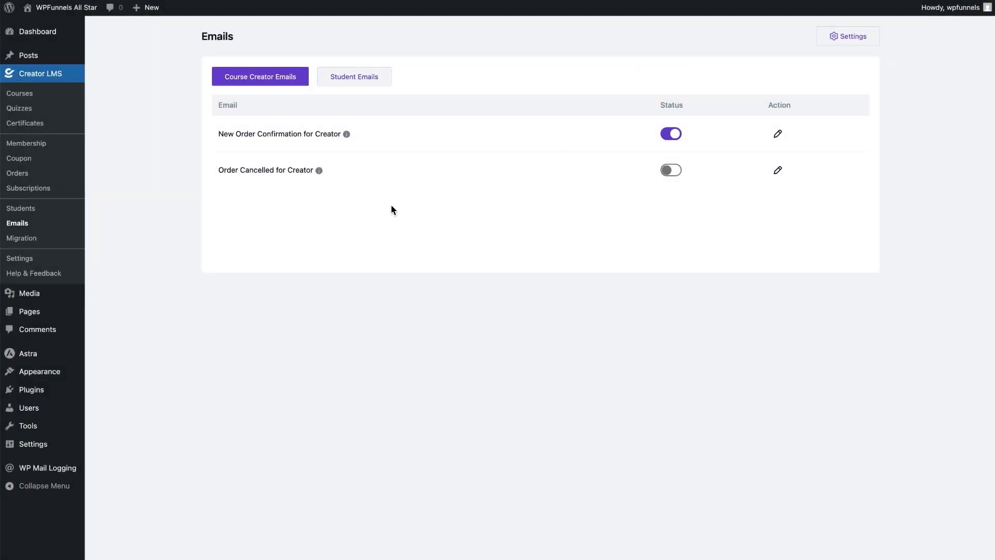
click(41, 240)
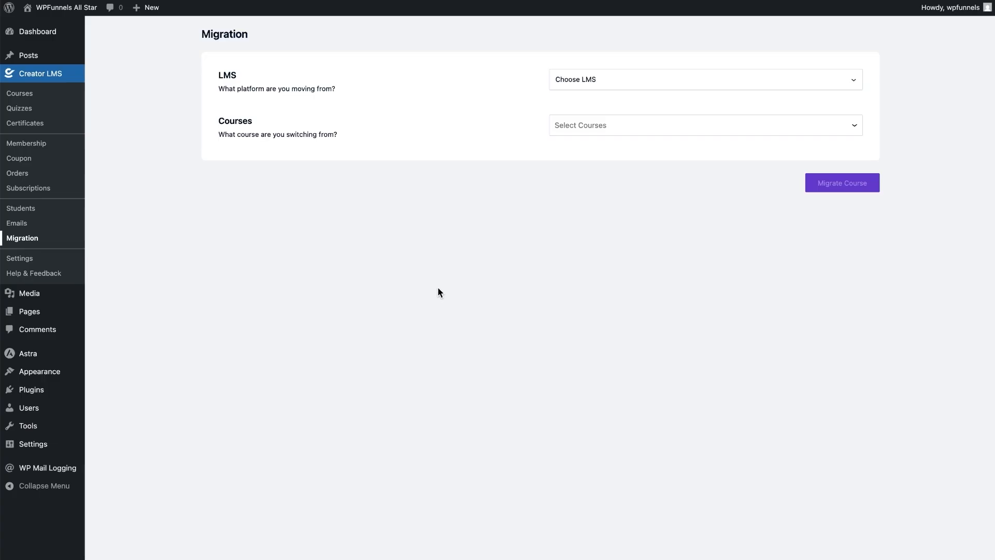
- Open the General settings with archive, checkout and student dashboard page assignments
click(33, 260)
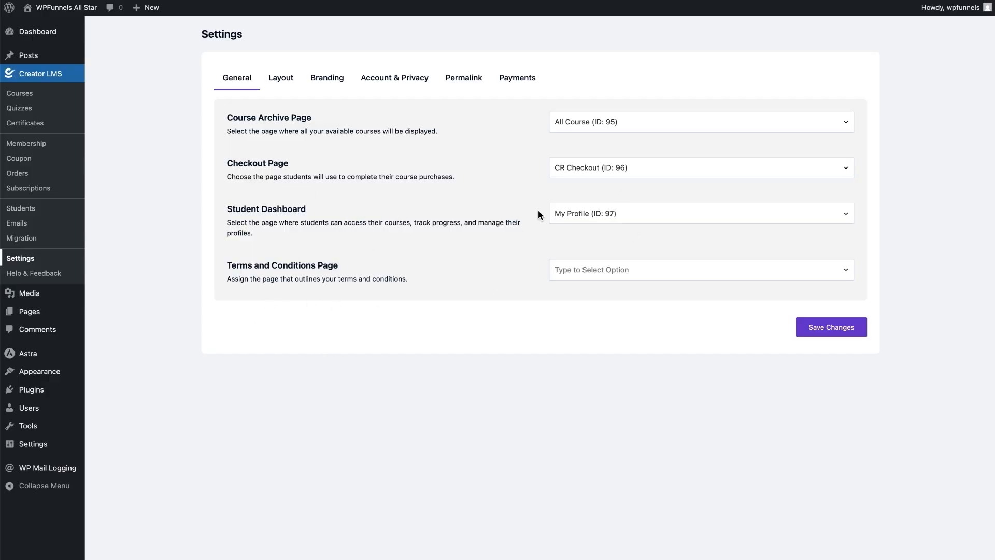
- Show the Layout tab with the Course List Page set to Grid, Layout 1, 4 columns
click(277, 79)
scroll(663, 312, down, 1)
scroll(664, 312, up, 1)
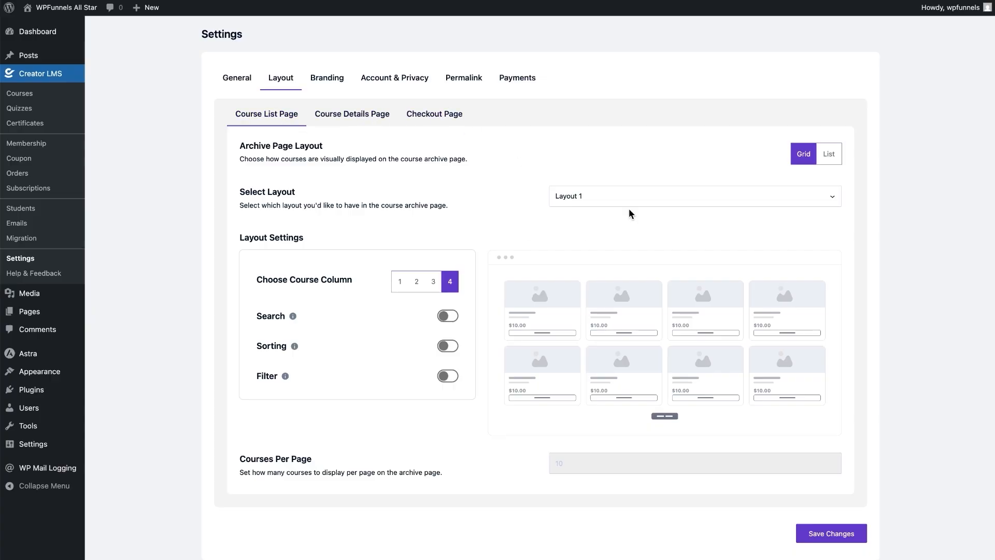
- Check the course archive layout choices, keeping Layout 1, and view the Course Details Page settings
click(606, 198)
click(516, 233)
click(333, 113)
scroll(631, 314, down, 5)
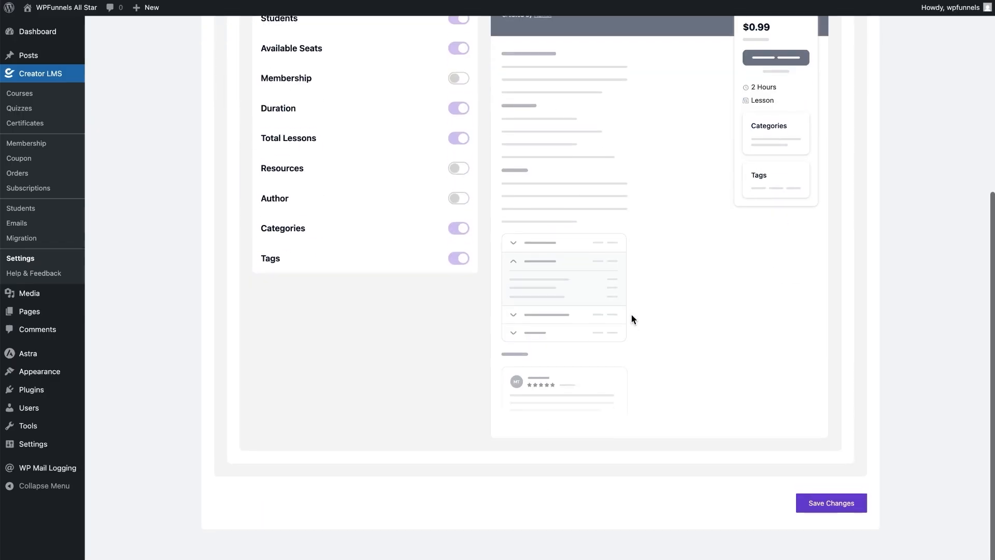
scroll(632, 314, up, 3)
scroll(631, 319, up, 3)
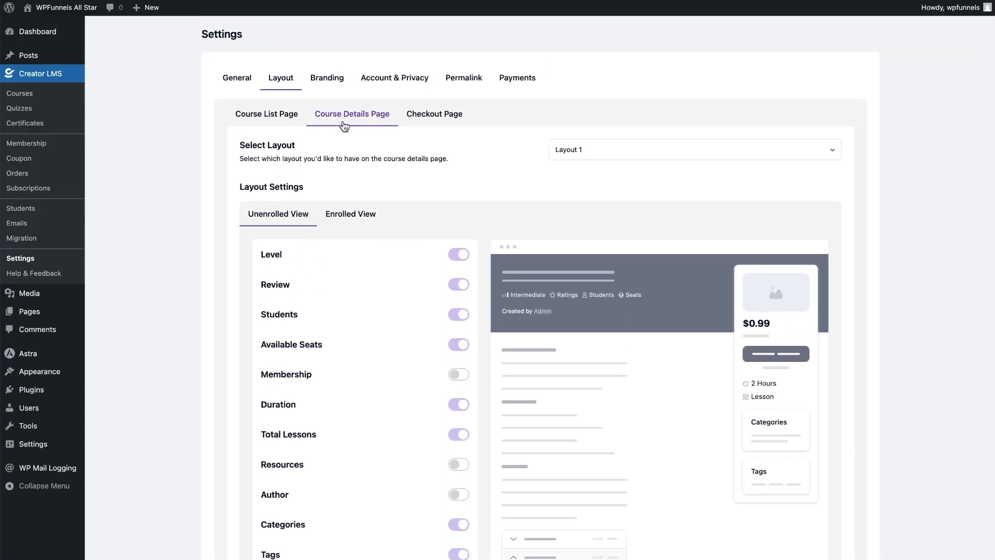
scroll(569, 224, down, 5)
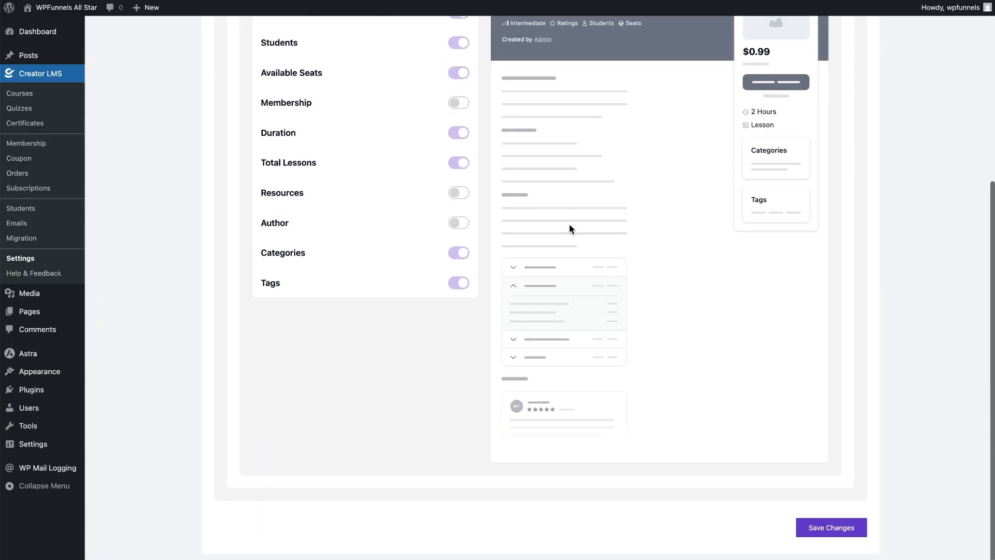
scroll(569, 223, up, 5)
- Keep the course details page on Layout 1 and view its Enrolled View with Certificate and Progress Bar
click(568, 145)
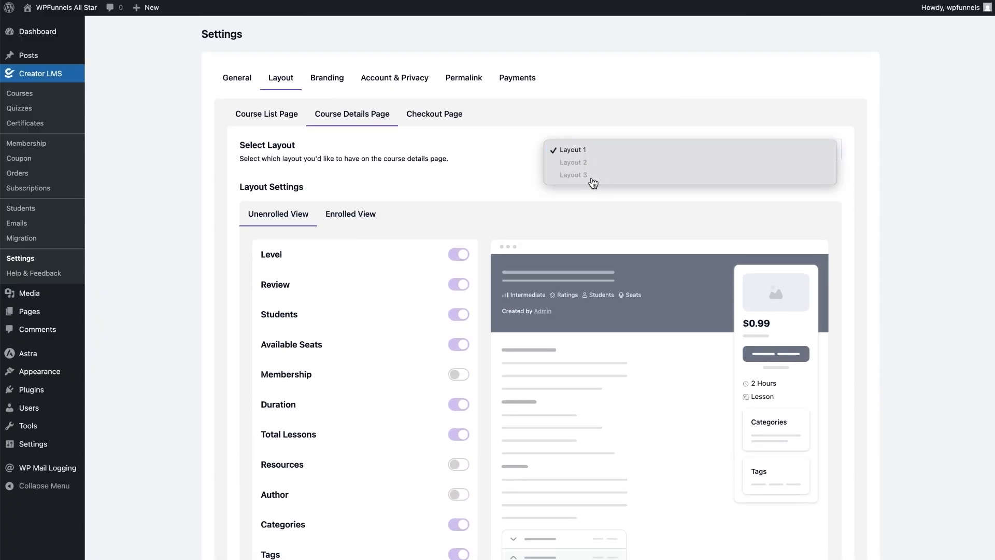
click(513, 208)
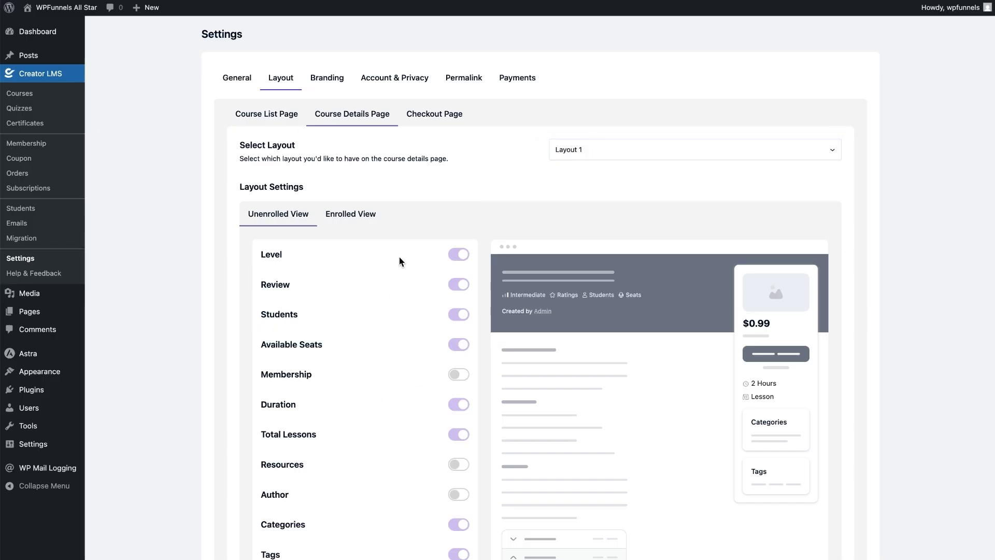
click(363, 218)
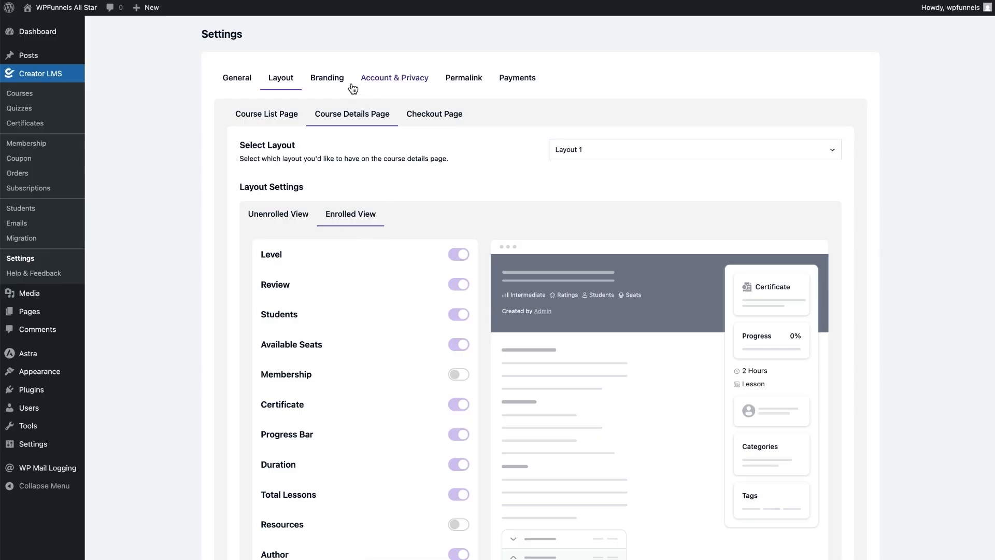
click(331, 78)
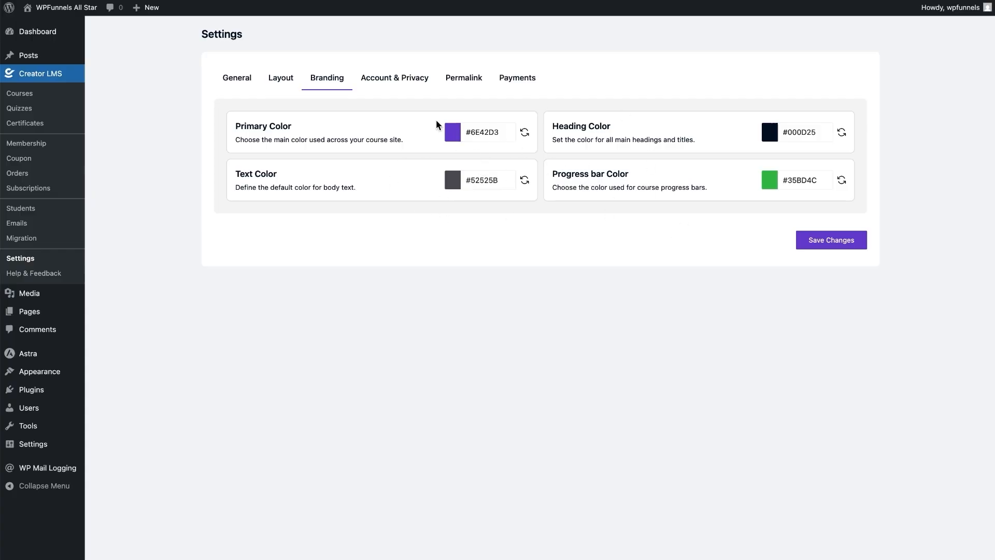
- Look through the Account and Privacy, Permalink and Payments settings tabs
click(388, 79)
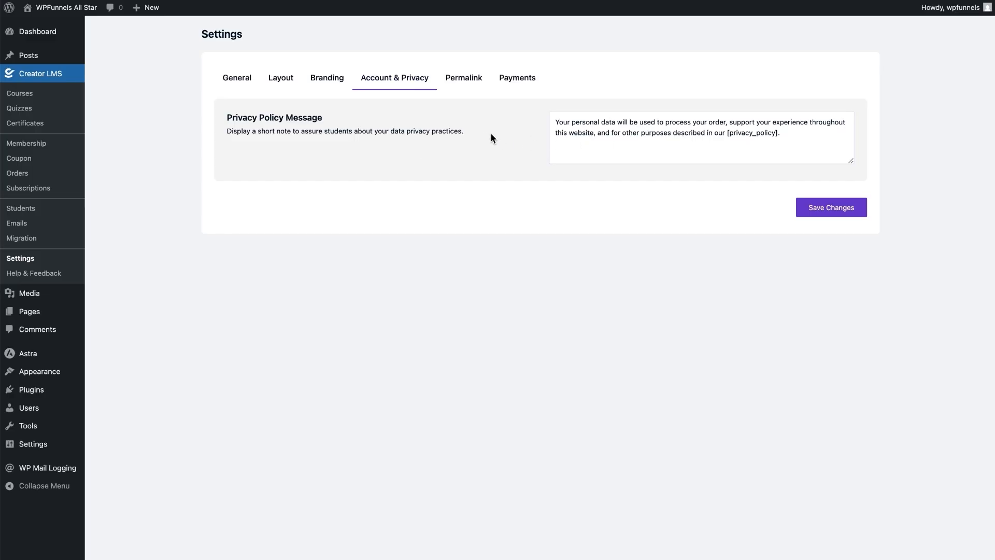
click(464, 79)
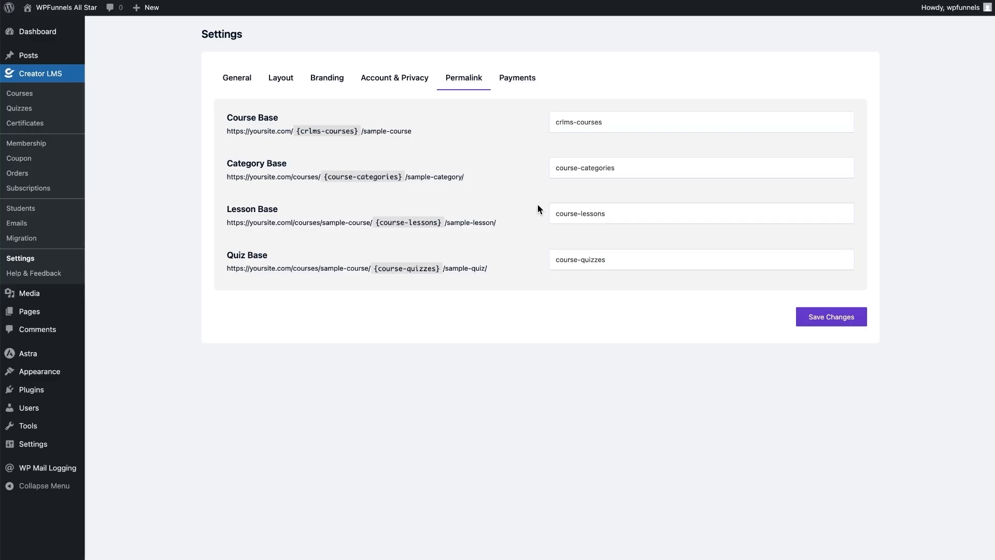
click(516, 79)
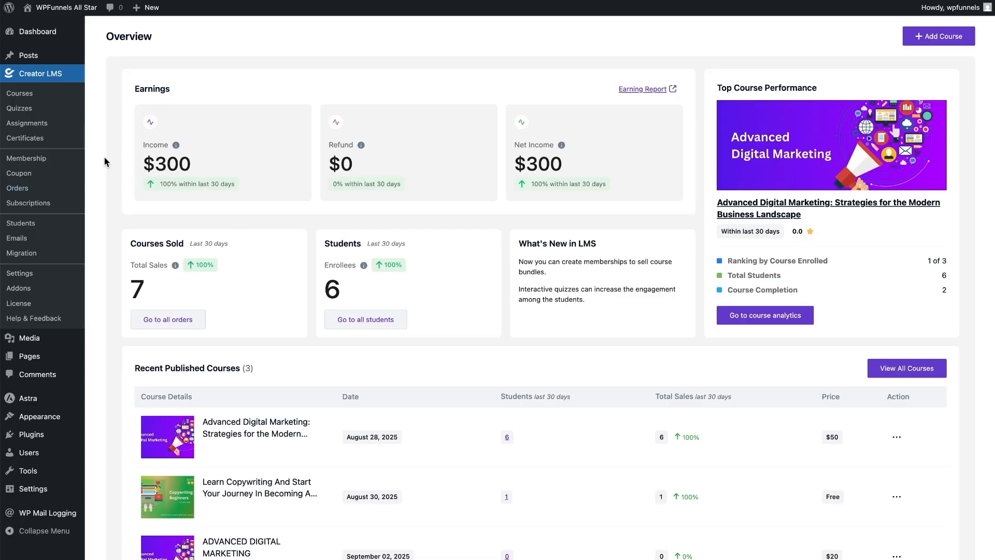
- Inspect a new membership plan and its Courses tab, discard it, and go to Addons
click(53, 160)
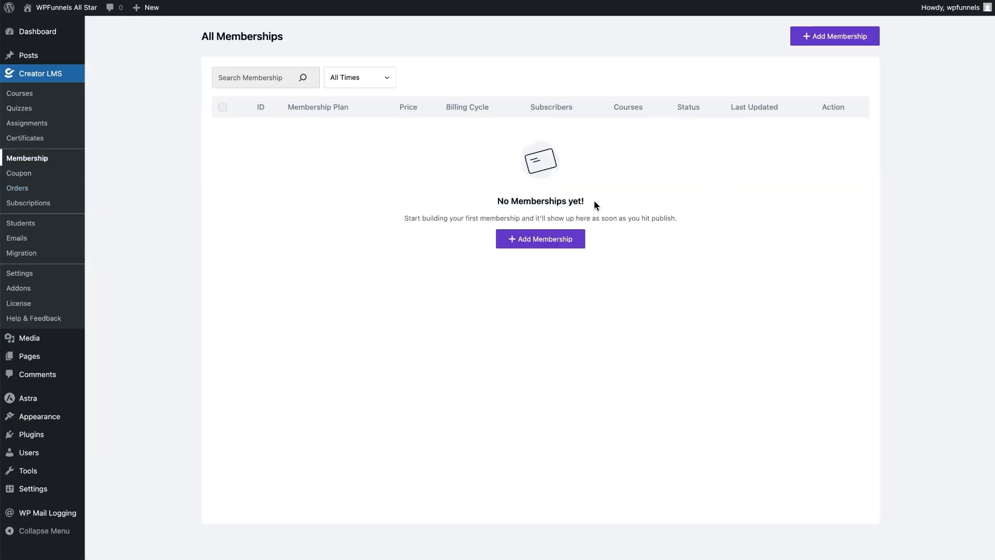
click(812, 40)
scroll(409, 170, down, 1)
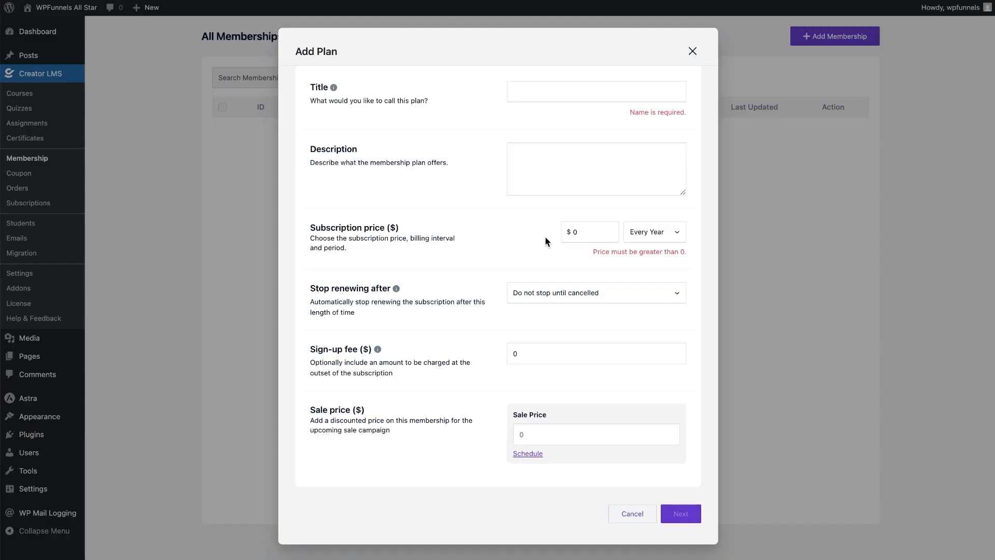
scroll(545, 235, up, 1)
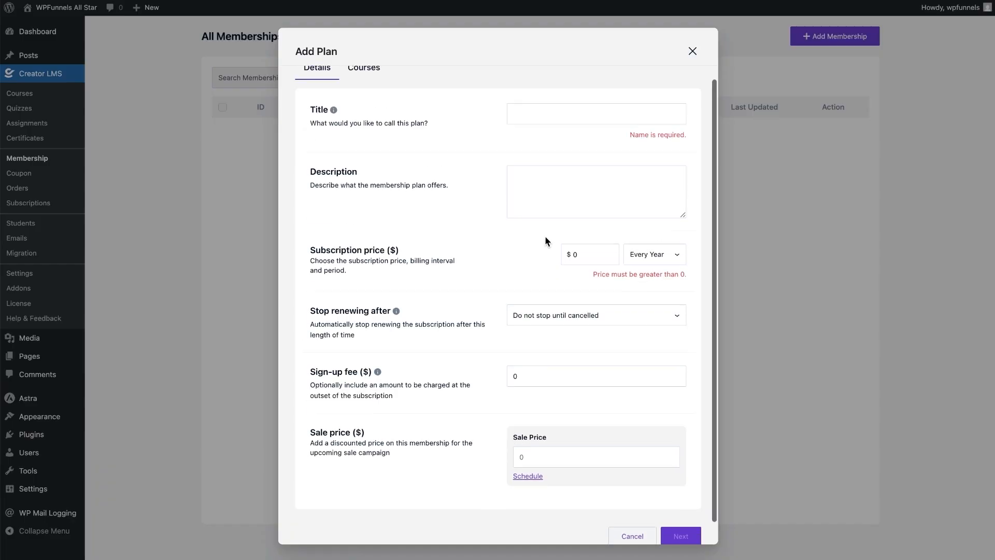
click(373, 83)
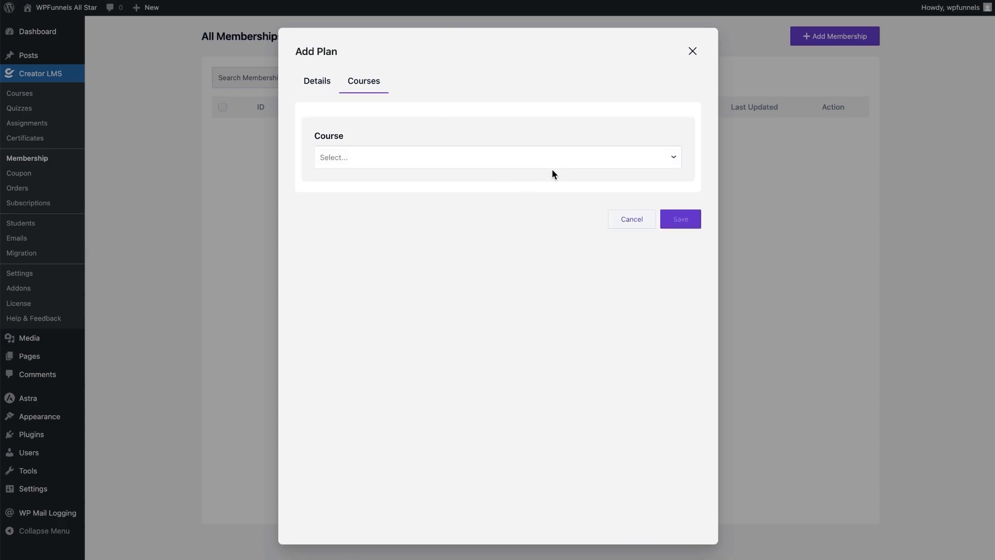
click(693, 51)
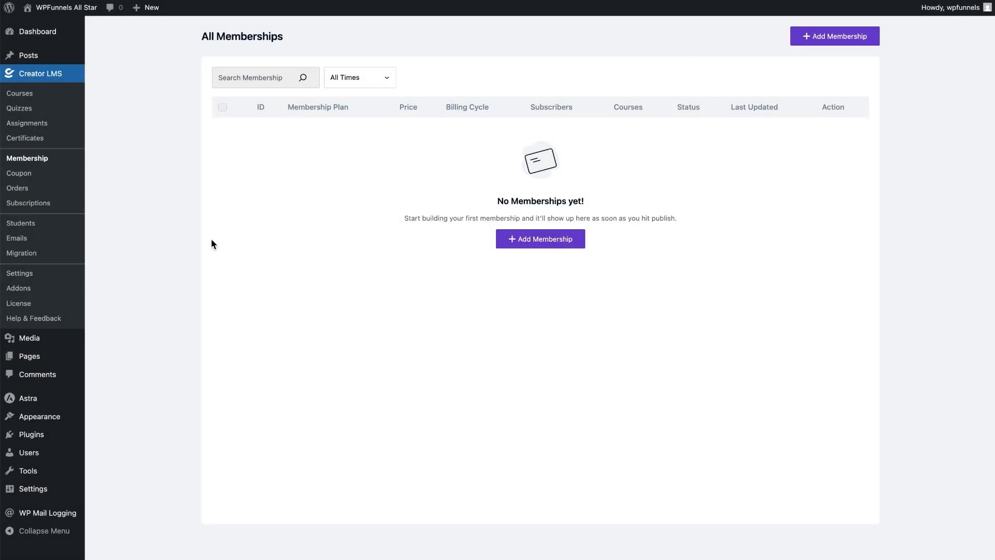
click(50, 209)
- Switch on the Gamification addon and open the Gamification settings
click(33, 295)
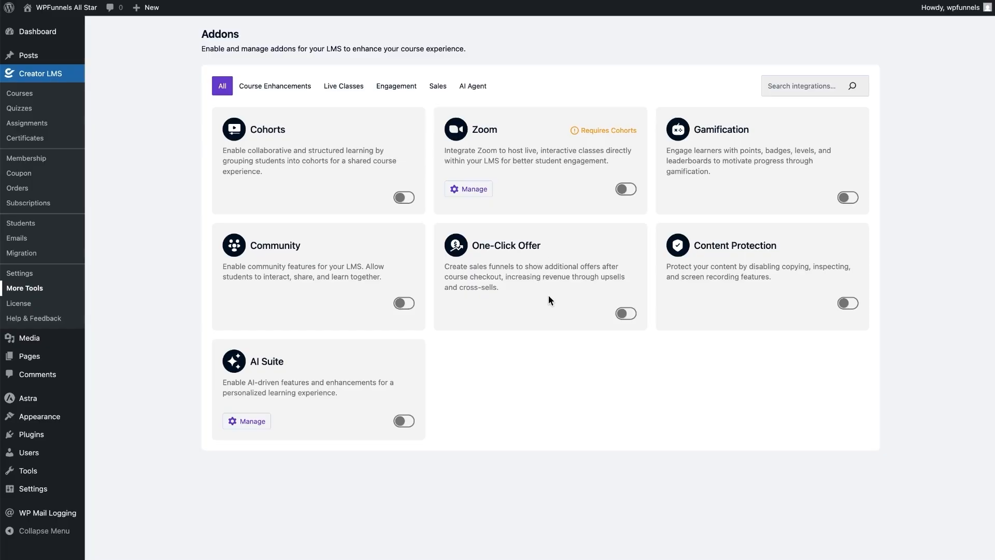
click(848, 197)
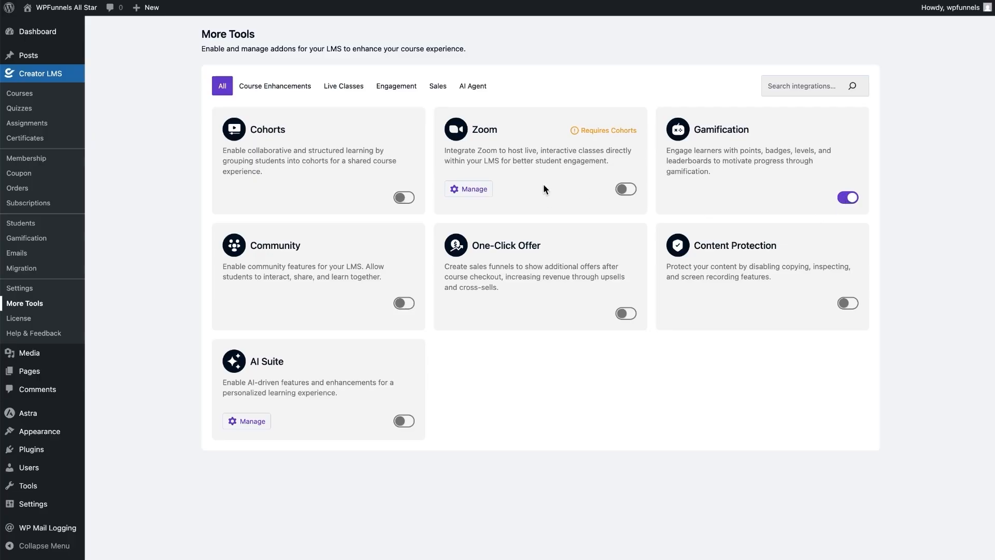
click(46, 246)
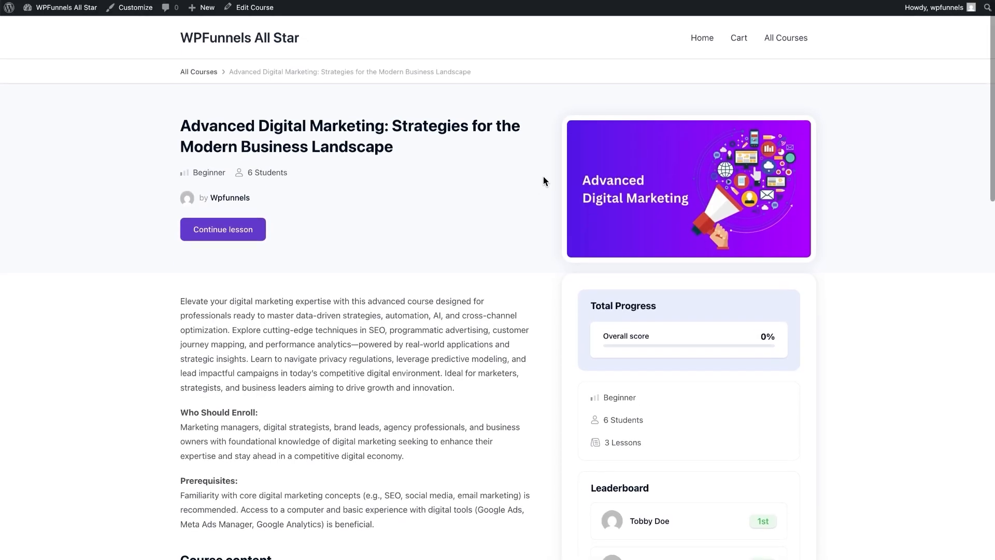
- Scroll down the Advanced Digital Marketing course page to see its leaderboard
scroll(543, 181, down, 5)
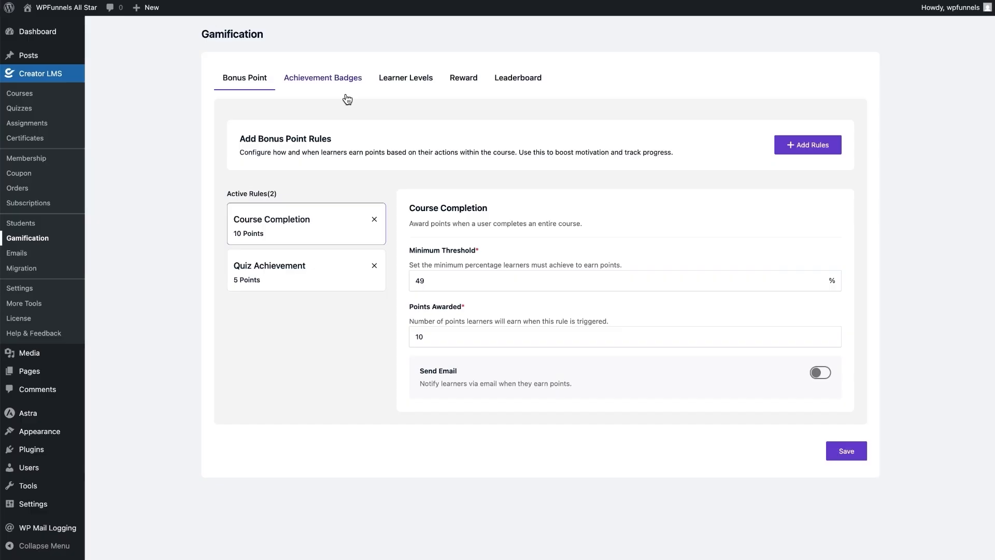
- Review the Achievement Badges, Learner Levels, Reward and Leaderboard gamification tabs
click(330, 82)
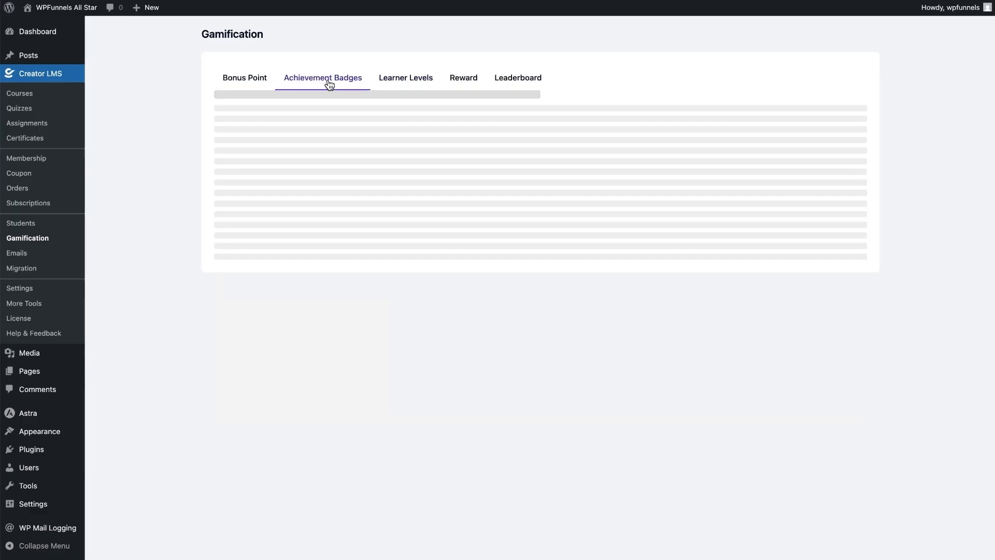
click(404, 85)
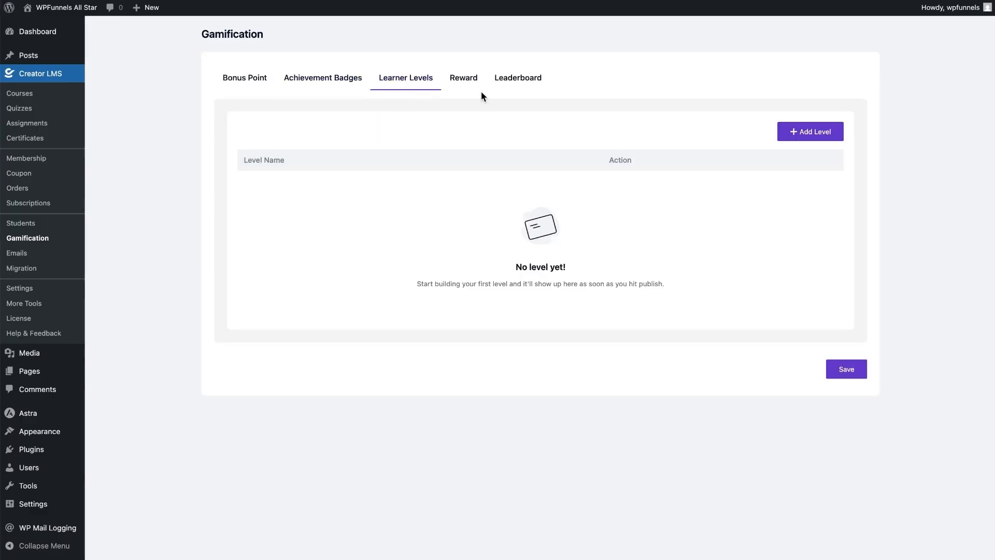
click(464, 79)
click(515, 78)
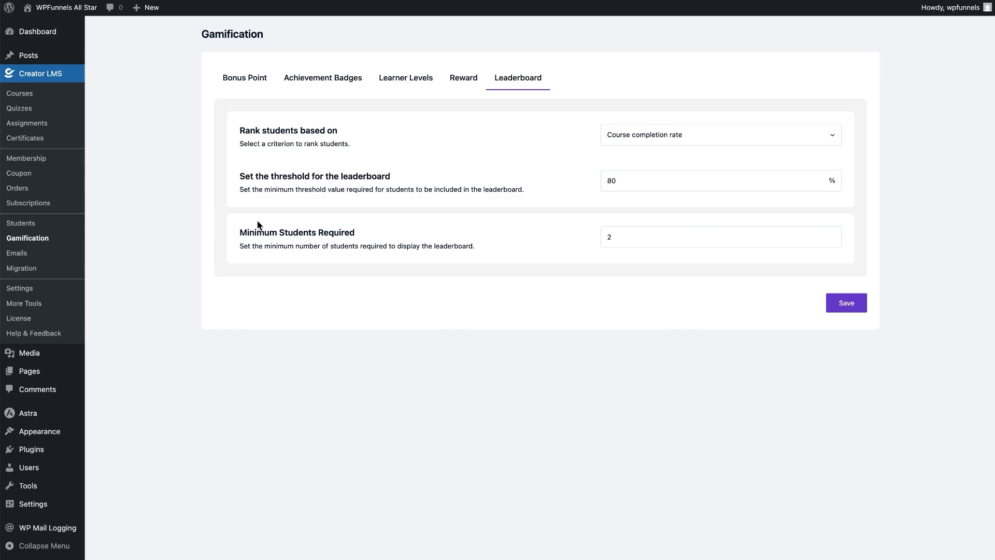
- Enable the AI Suite addon and return to the All Courses list
click(32, 305)
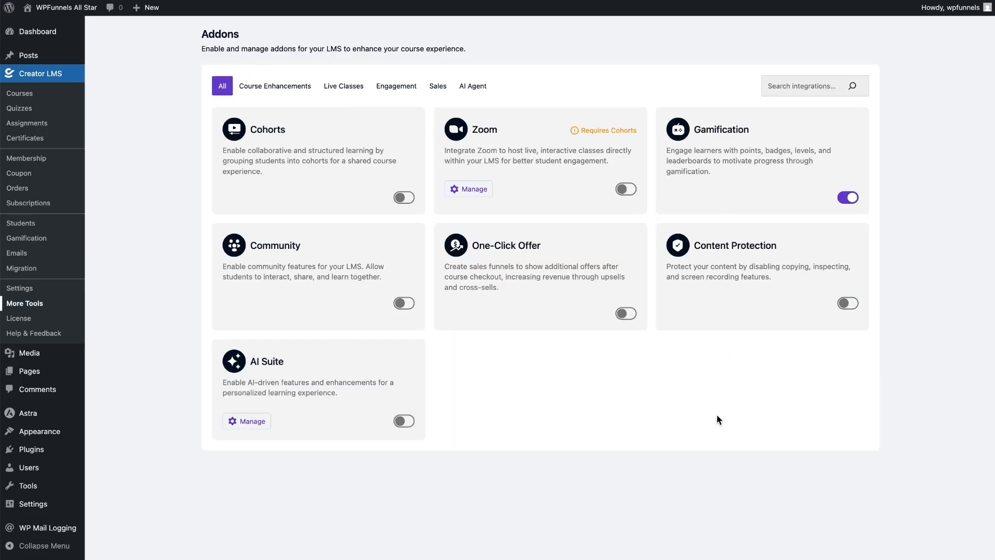
click(403, 422)
click(18, 94)
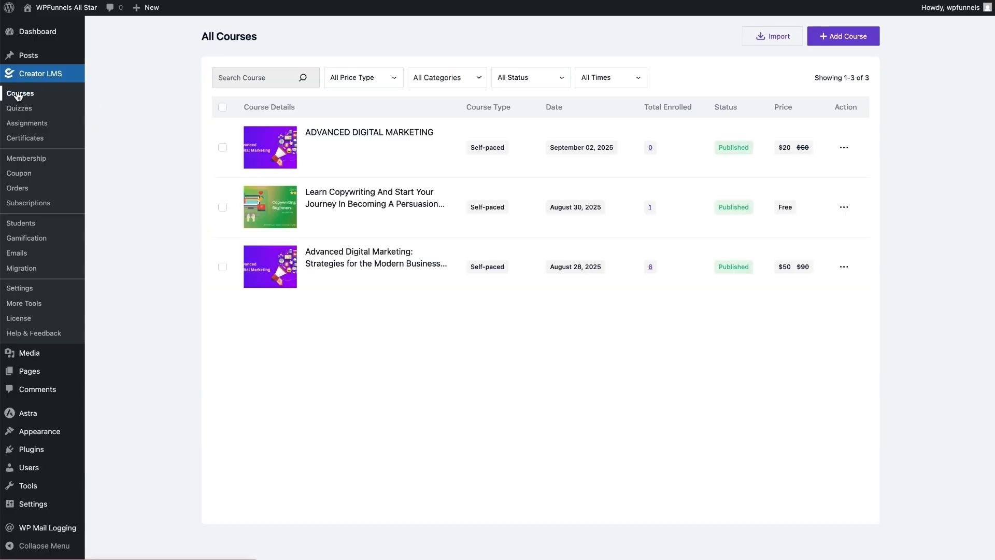
- Start a new AI-generated course with the prompt asking for a complete Digital Marketing course outline
click(826, 39)
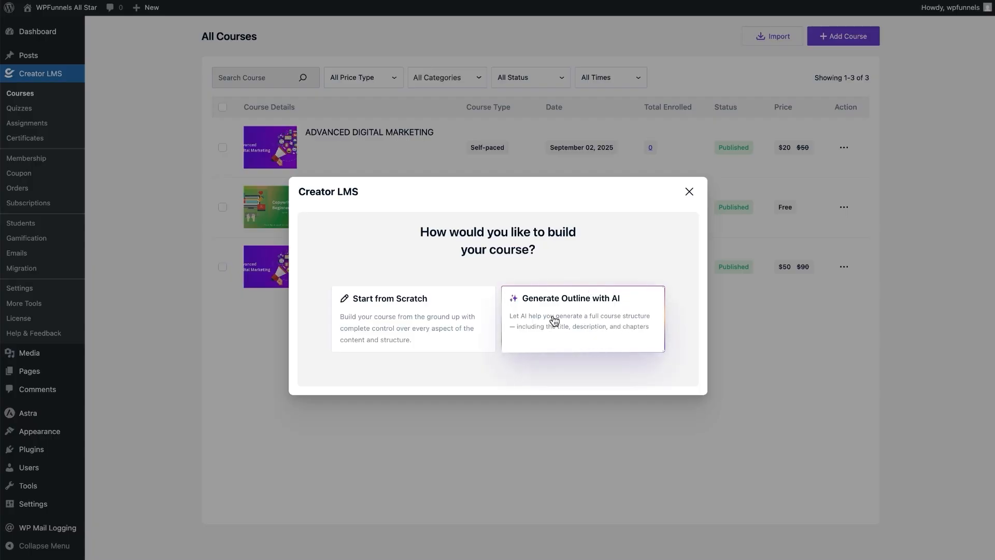
click(598, 314)
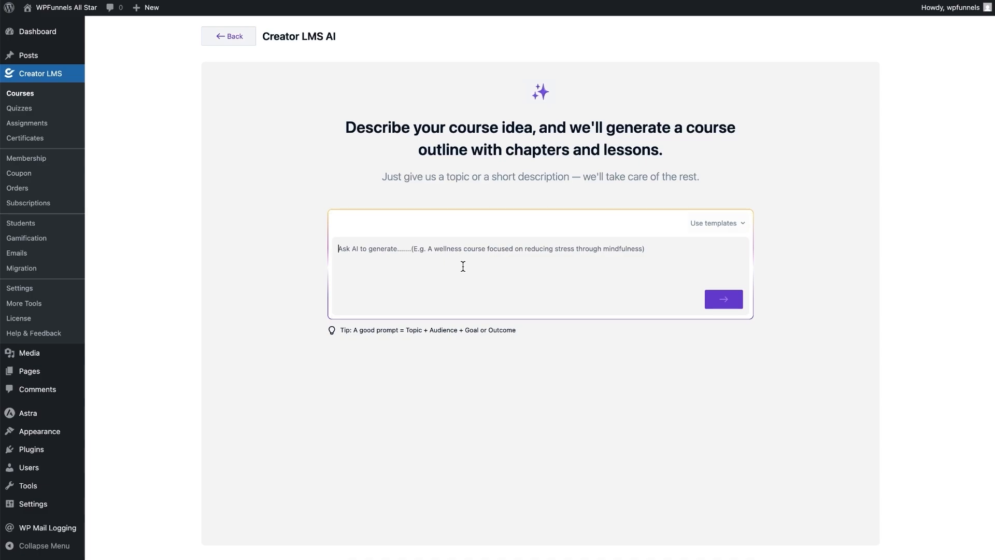
text(I)
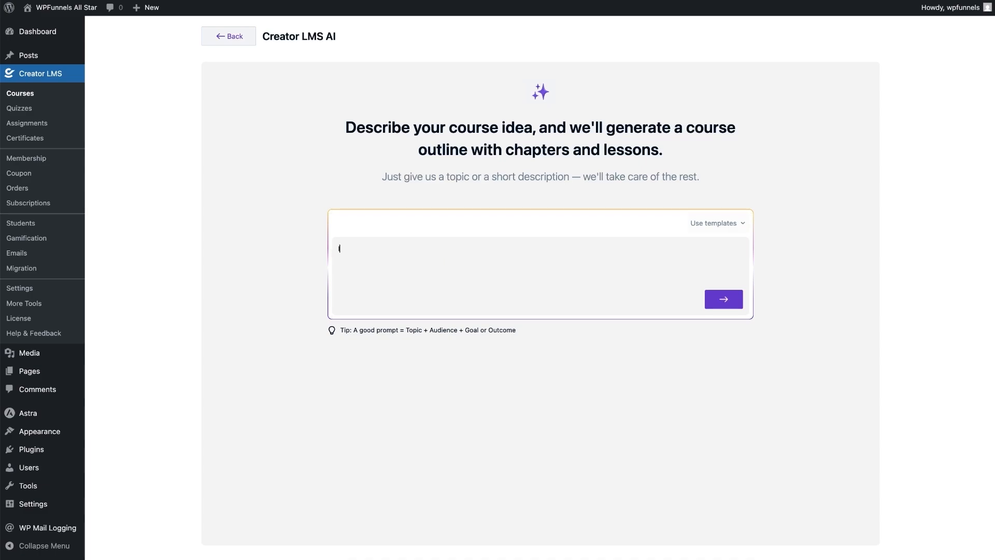
text( want to create a complete course for Digital Marketing Hel)
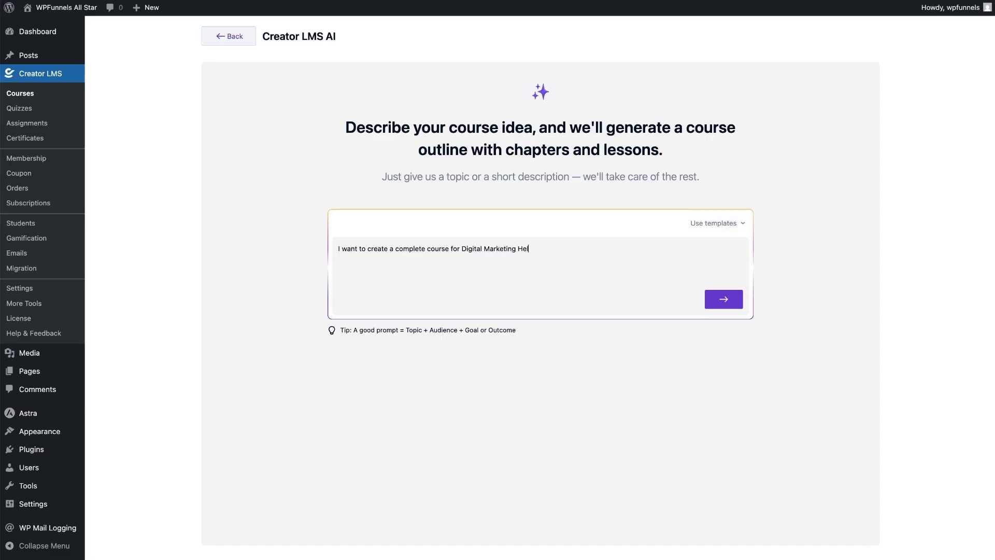
text(p me with an outline.)
- Generate the outline and accept 'Mastering Digital Marketing: A Comprehensive Guide for Beginners' into the builder
click(733, 304)
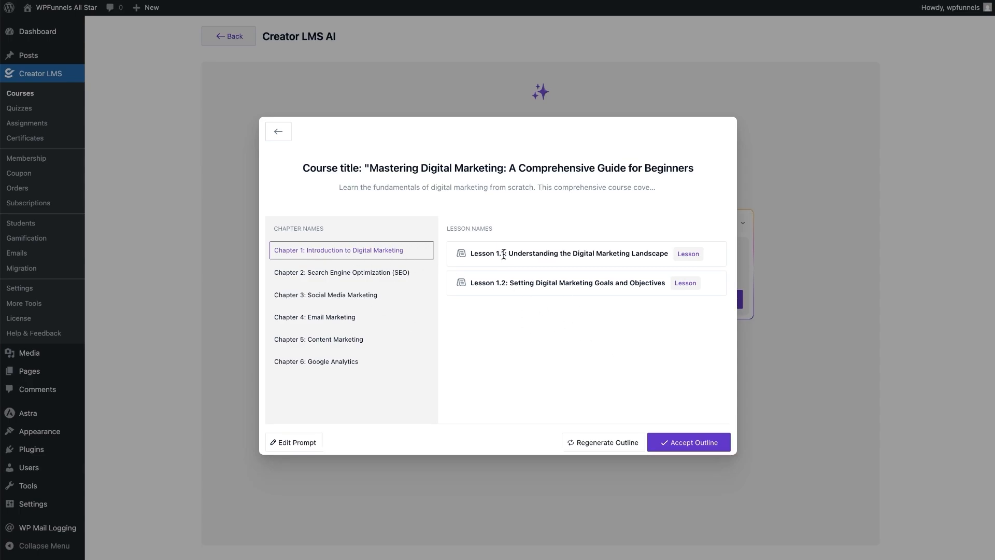
click(705, 443)
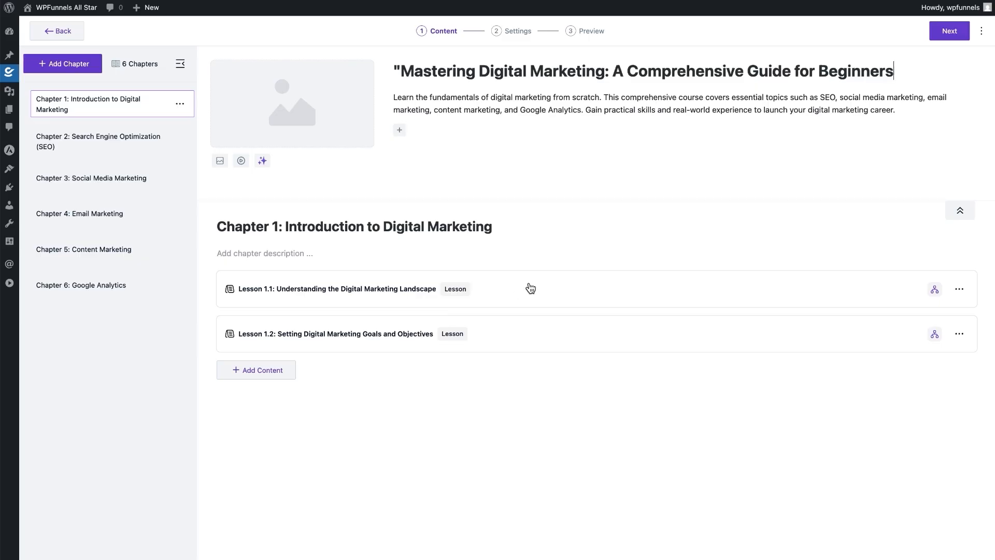
click(370, 293)
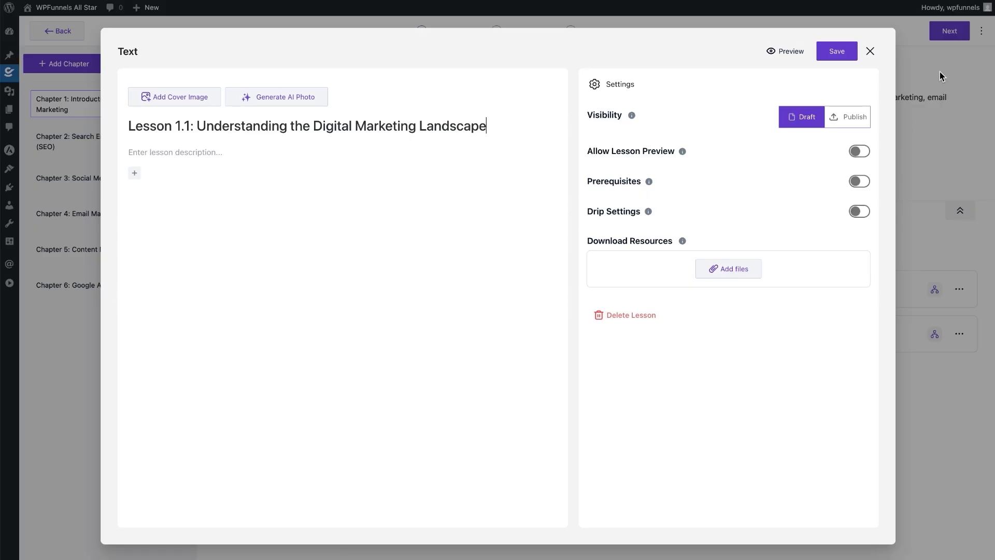
click(870, 51)
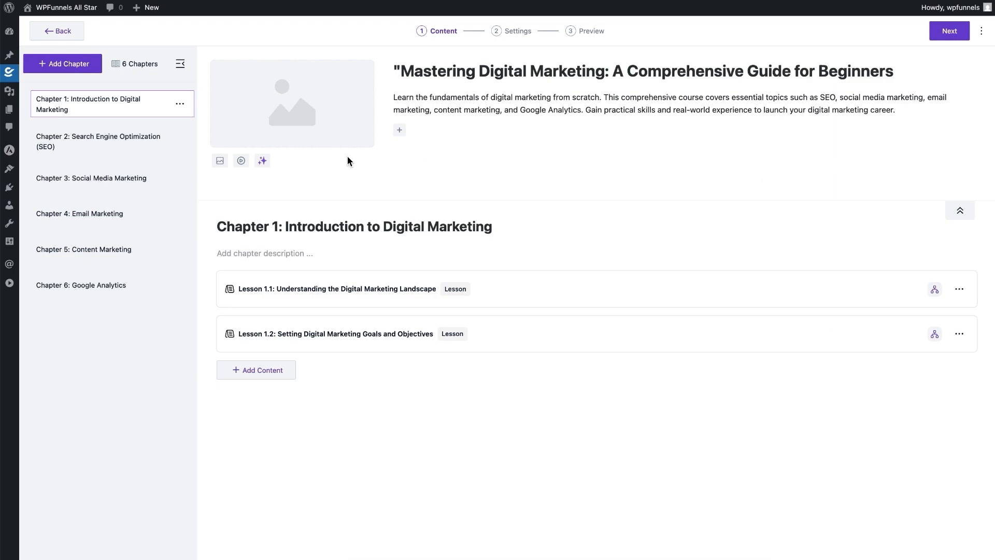
click(400, 293)
click(135, 176)
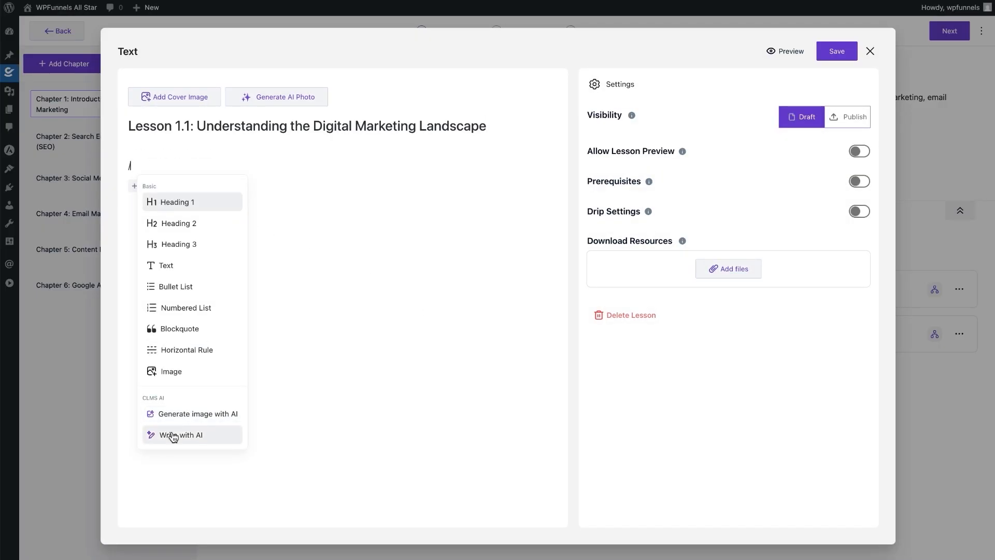
click(646, 411)
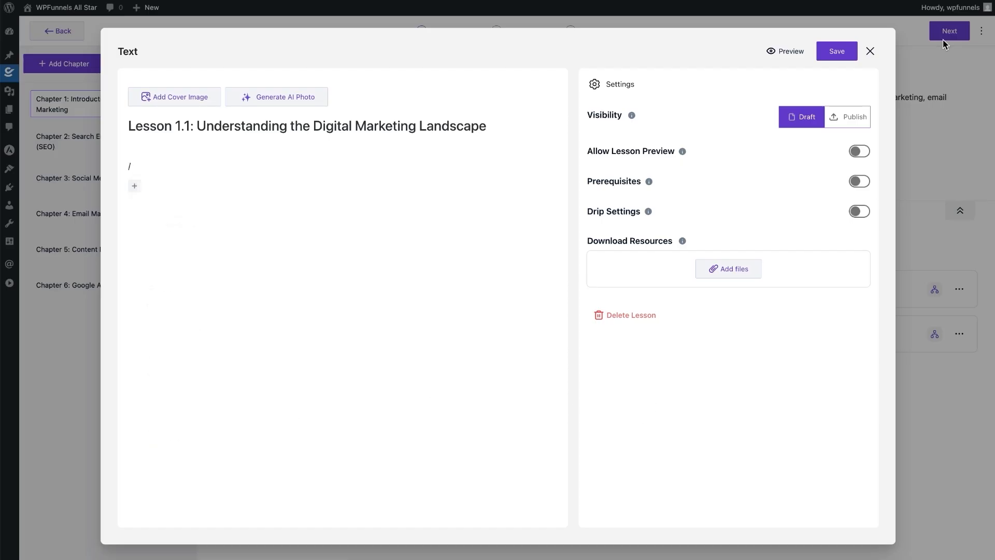
click(871, 51)
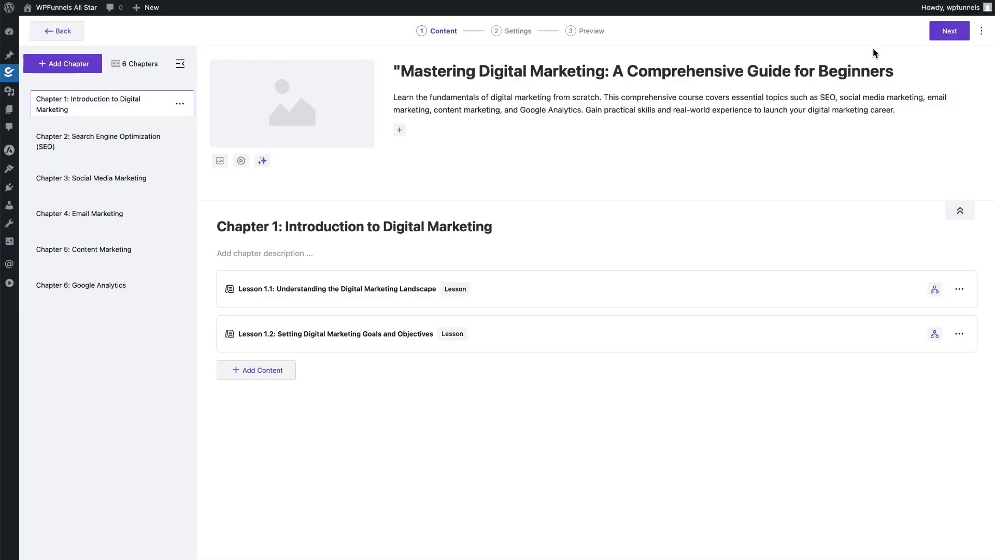